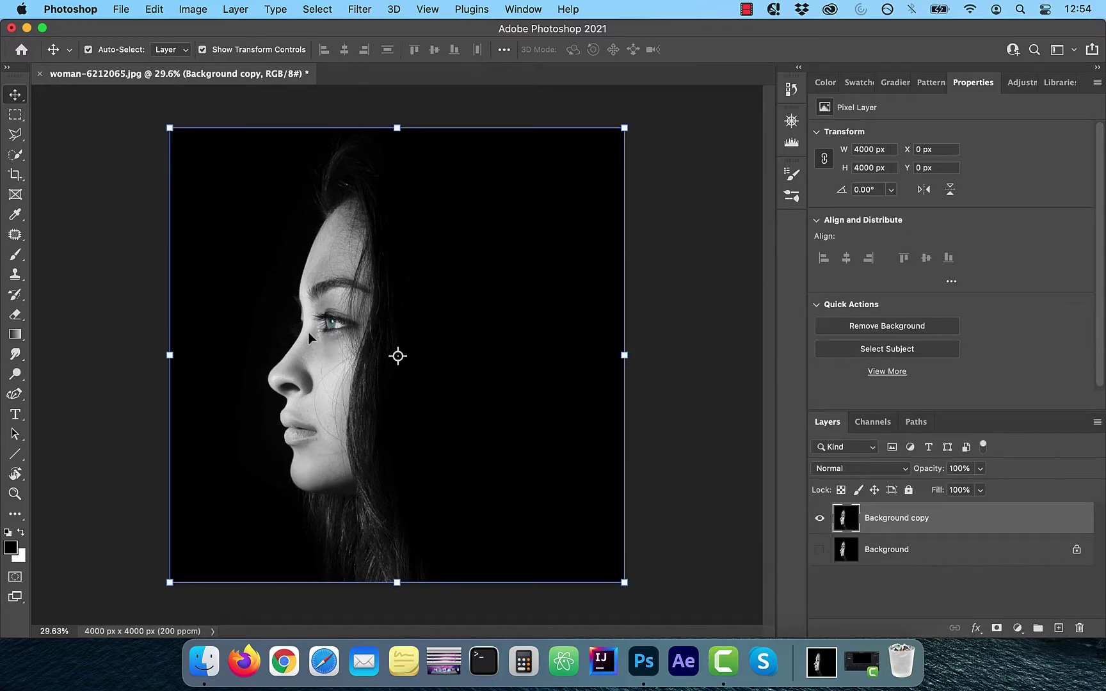
# Step: Select the woman's profile, hair and the dark area behind her with the Quick Selection tool, refining the edge around the neck
pyautogui.click(15, 155)
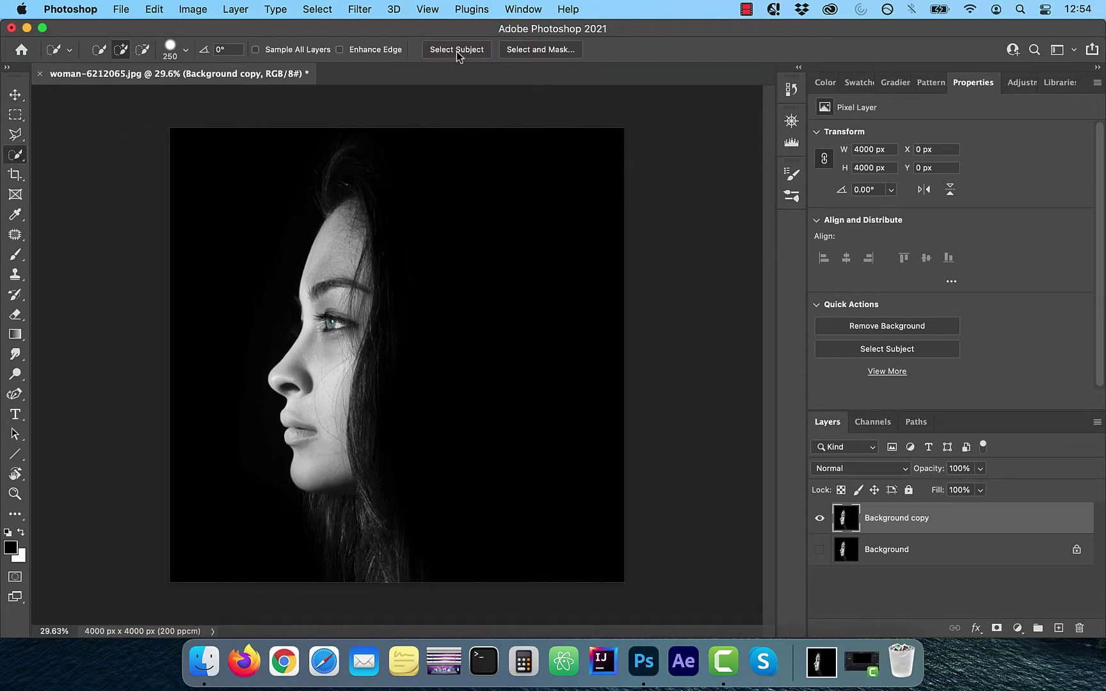
pyautogui.moveTo(439, 387)
pyautogui.mouseDown()
pyautogui.moveTo(440, 178)
pyautogui.moveTo(469, 171)
pyautogui.moveTo(419, 347)
pyautogui.moveTo(445, 503)
pyautogui.mouseUp()
pyautogui.scroll(3, 296, 173)
pyautogui.scroll(-5, 301, 175)
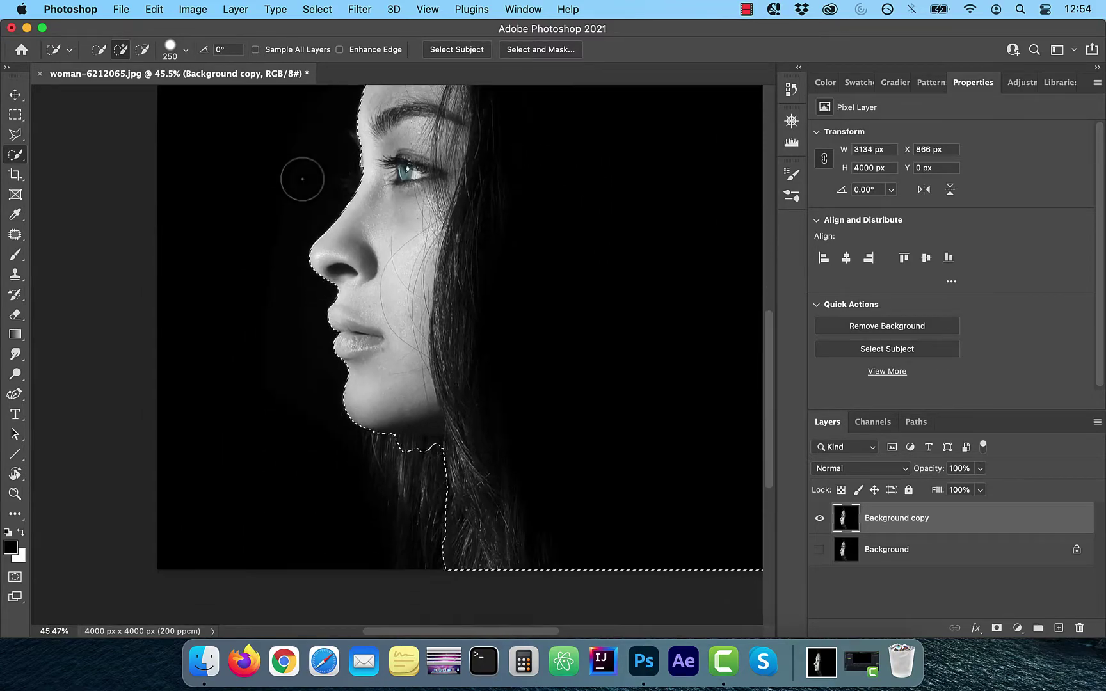
pyautogui.moveTo(390, 438)
pyautogui.mouseDown()
pyautogui.moveTo(407, 455)
pyautogui.moveTo(388, 484)
pyautogui.moveTo(457, 557)
pyautogui.mouseUp()
pyautogui.scroll(-3, 489, 340)
pyautogui.click(313, 211)
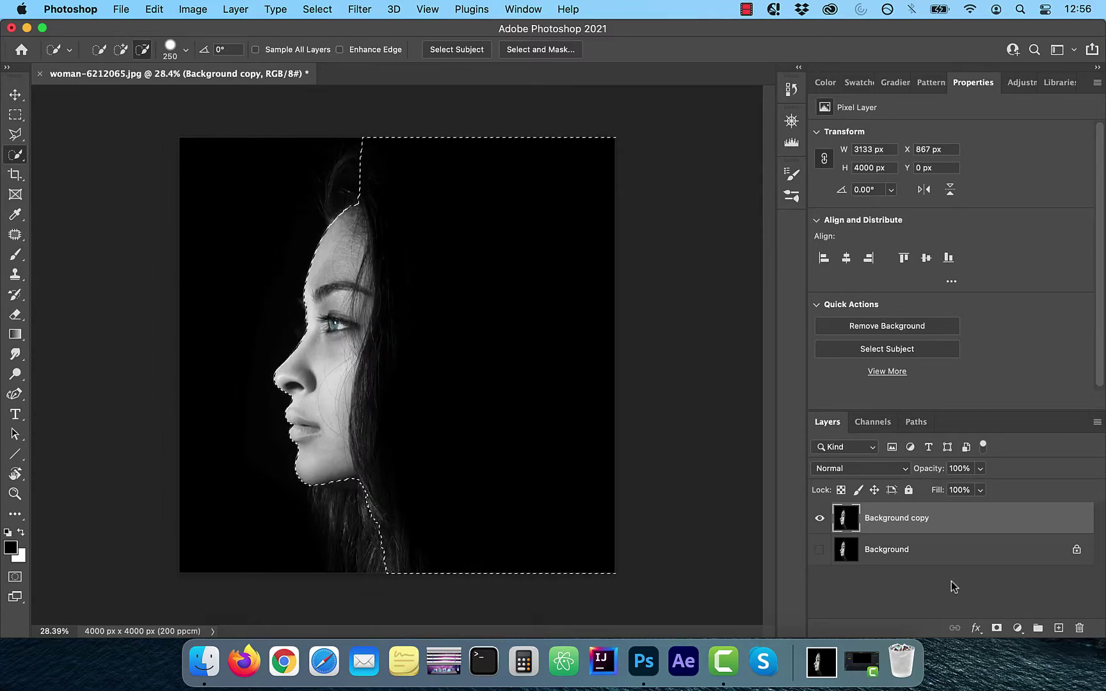
# Step: Mask the Background copy layer with the selection and convert it to a Smart Object
pyautogui.click(996, 629)
pyautogui.rightClick(913, 523)
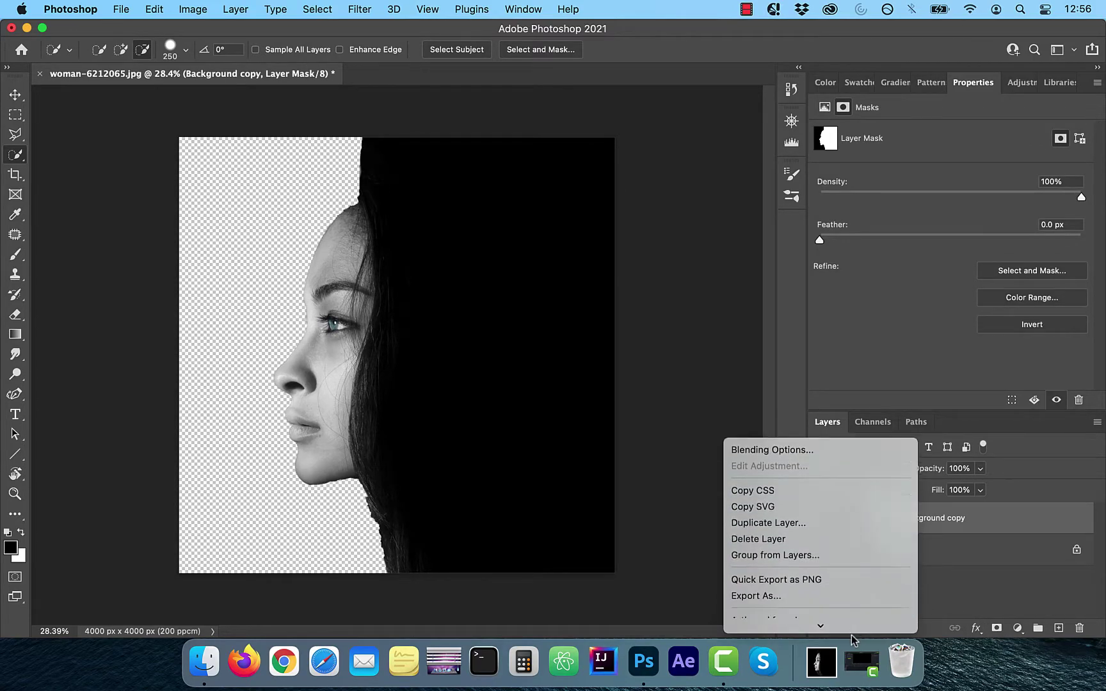
pyautogui.moveTo(821, 626)
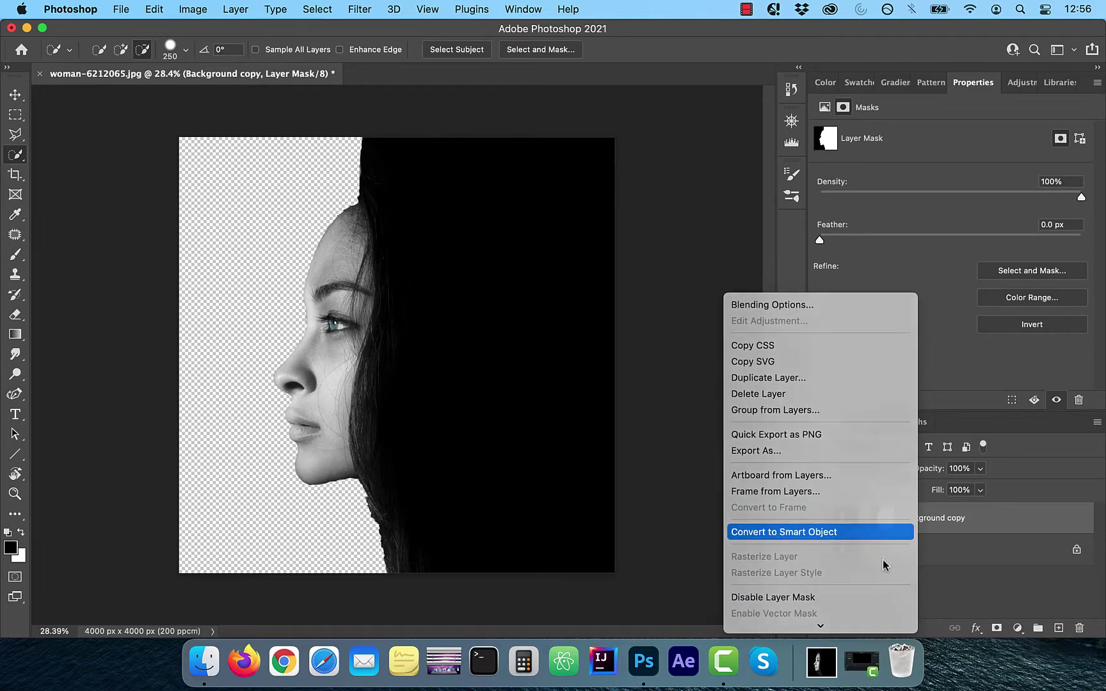
pyautogui.click(864, 532)
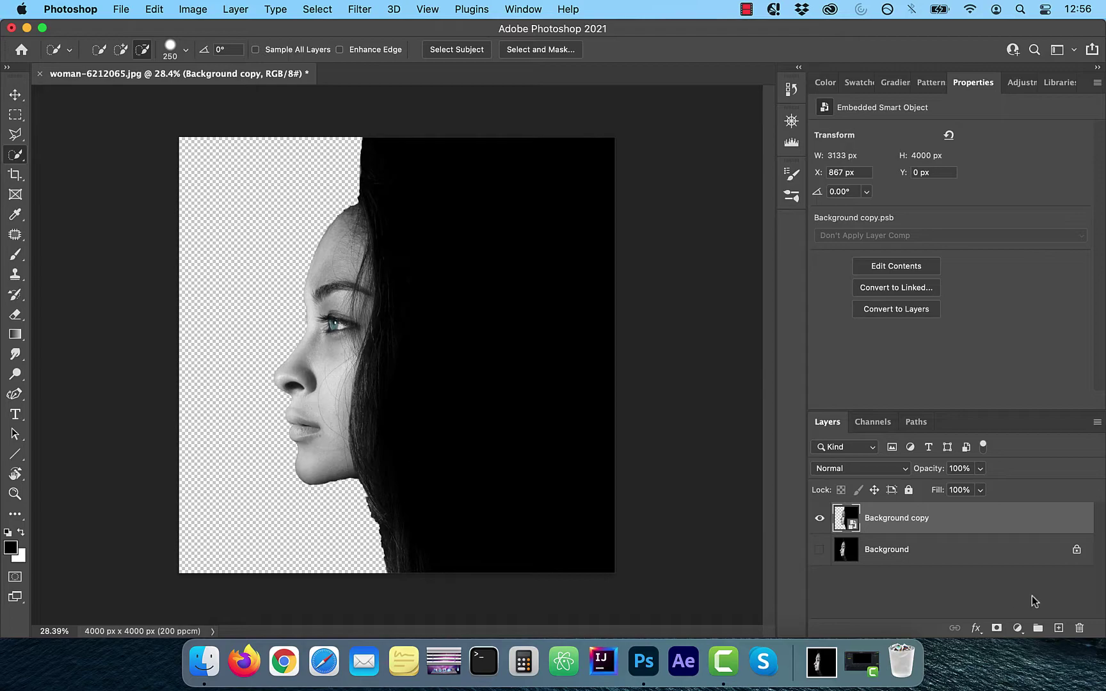
# Step: Create a new layer above the portrait and add a Gradient Fill using the black-and-white preset from Basics
pyautogui.click(1059, 627)
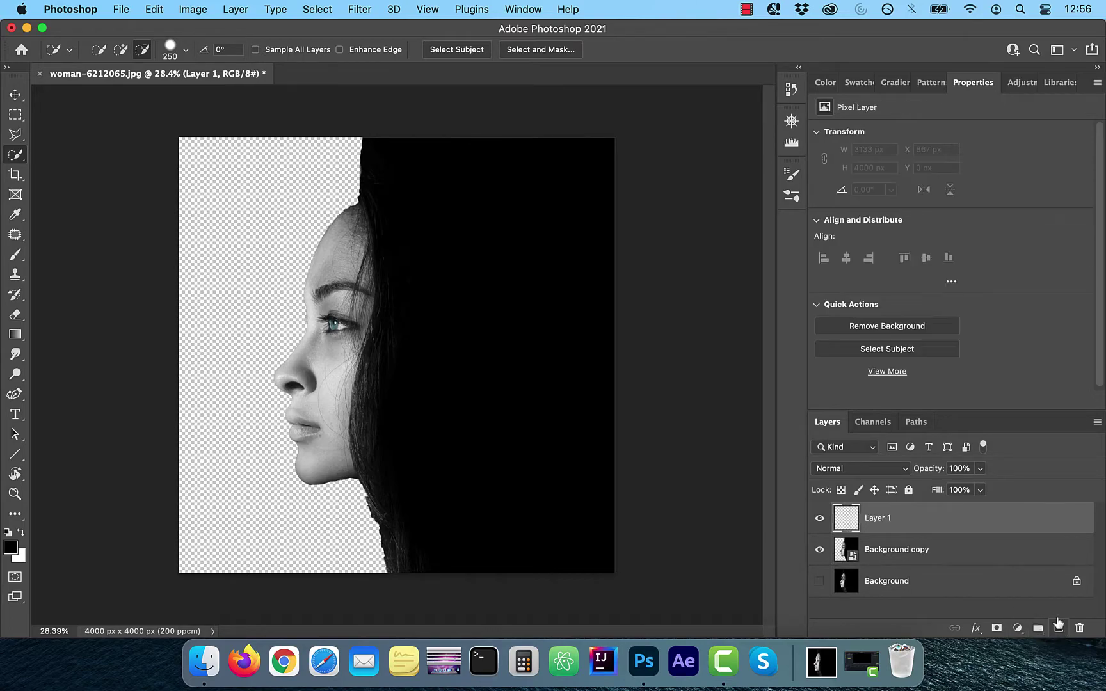
pyautogui.click(1017, 628)
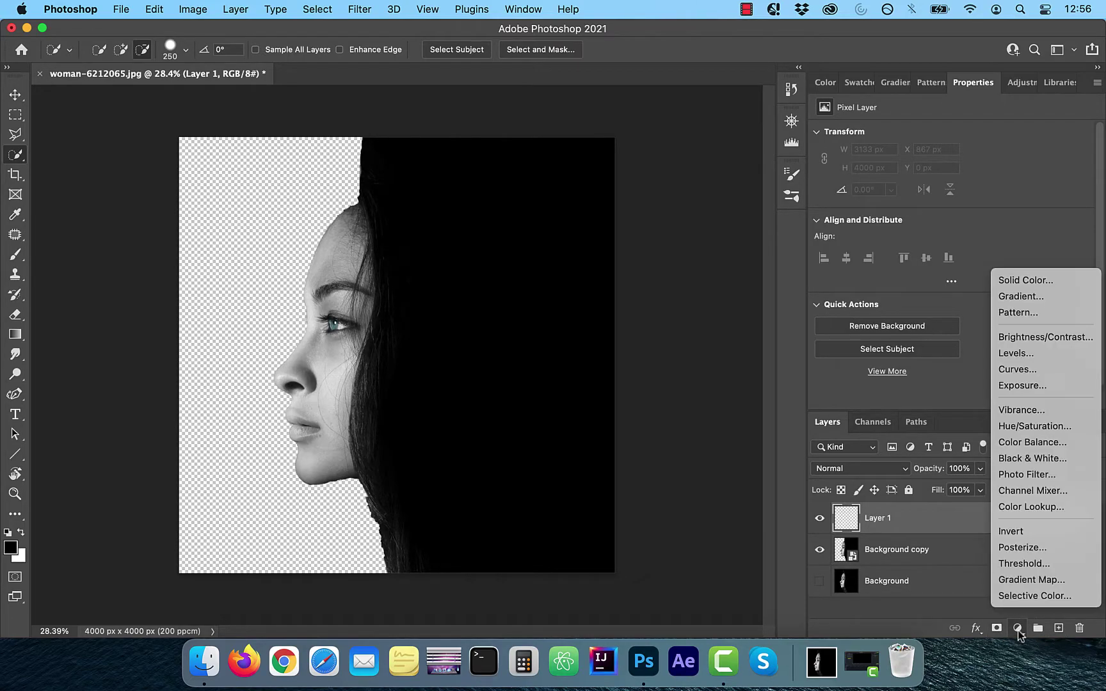
pyautogui.click(1021, 296)
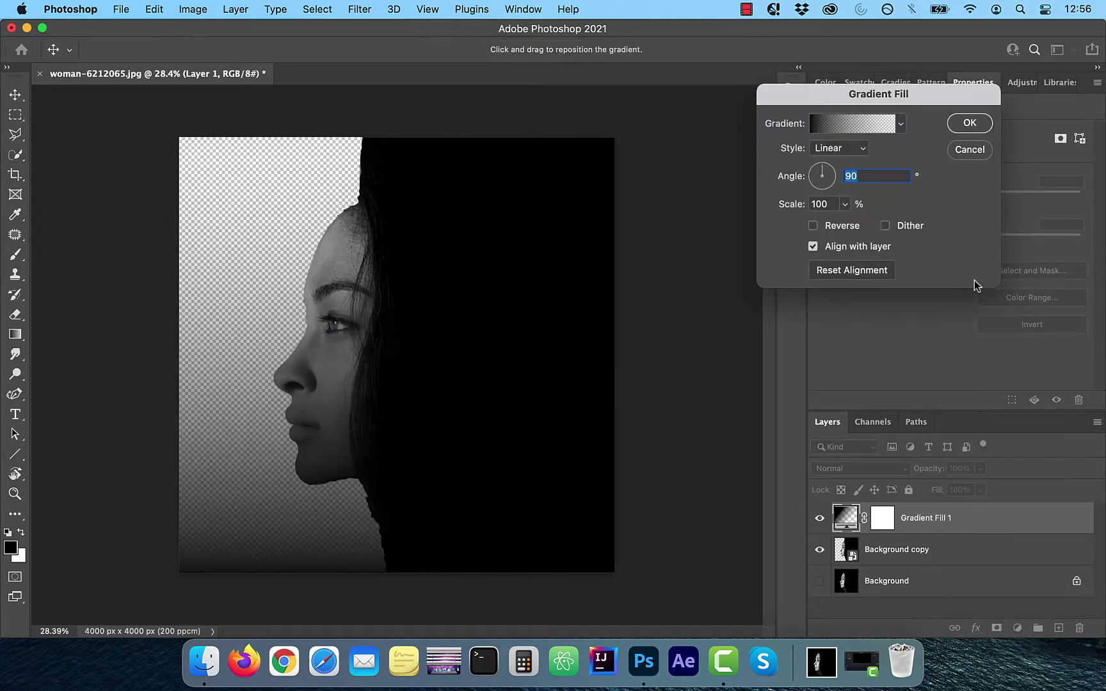
pyautogui.click(901, 123)
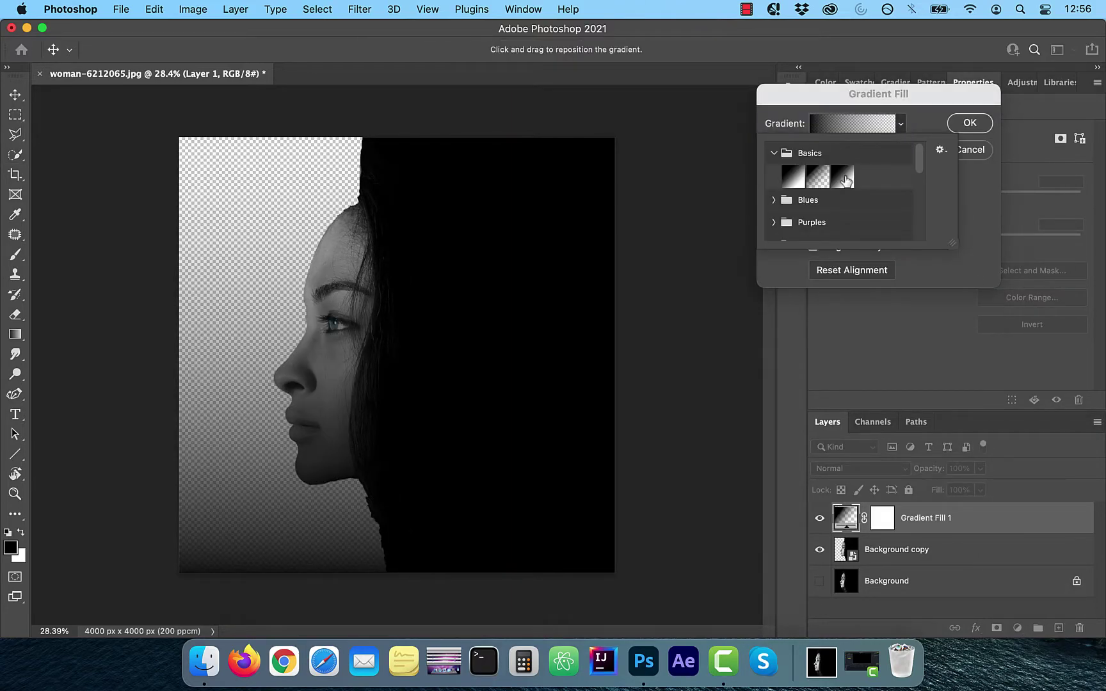
pyautogui.click(843, 178)
pyautogui.click(971, 189)
# Step: Make the gradient radial and reversed at 188% scale, and place its layer below the Background copy layer
pyautogui.click(838, 148)
pyautogui.click(822, 161)
pyautogui.click(842, 225)
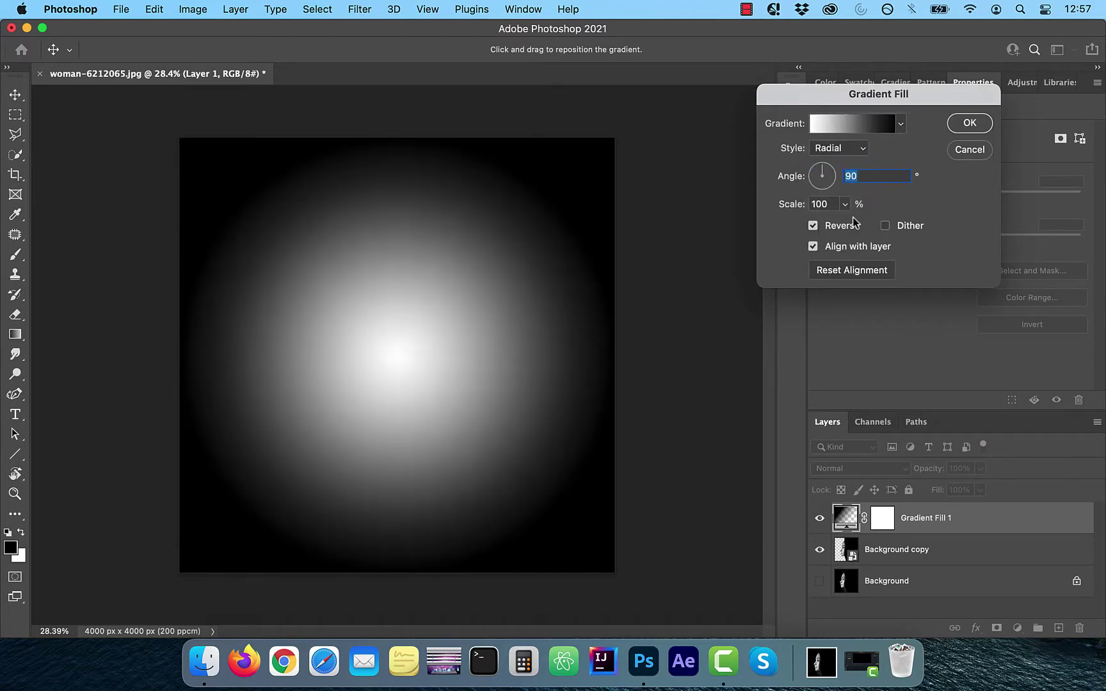
pyautogui.click(845, 203)
pyautogui.moveTo(855, 223); pyautogui.dragTo(850, 223)
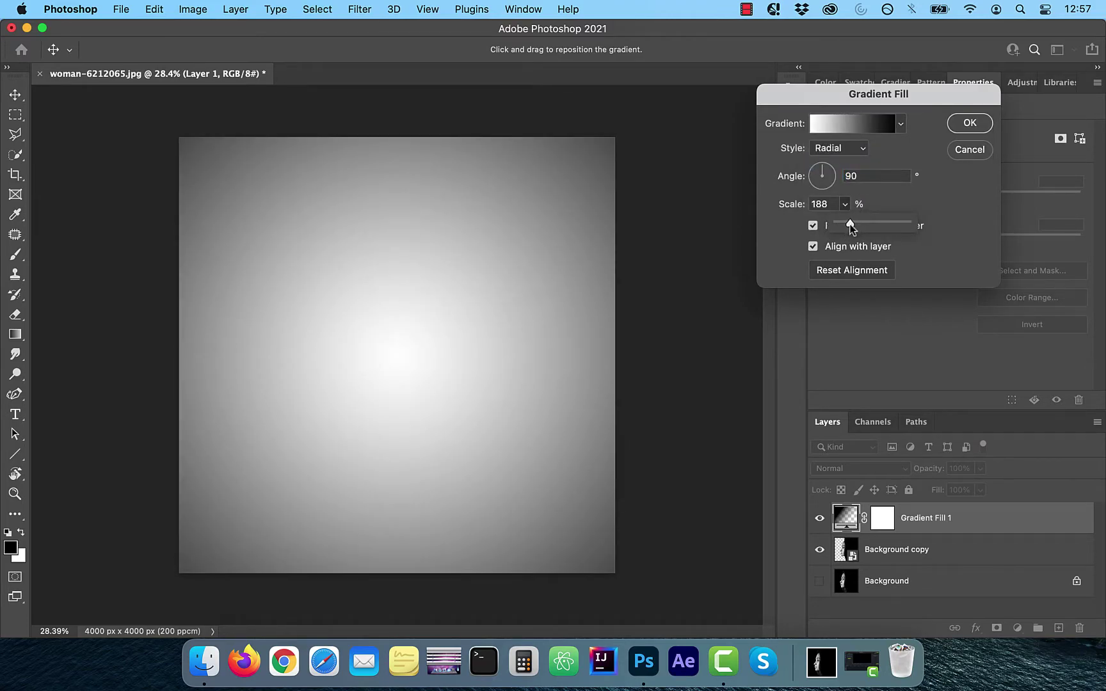
pyautogui.click(963, 124)
pyautogui.moveTo(920, 519); pyautogui.dragTo(911, 557)
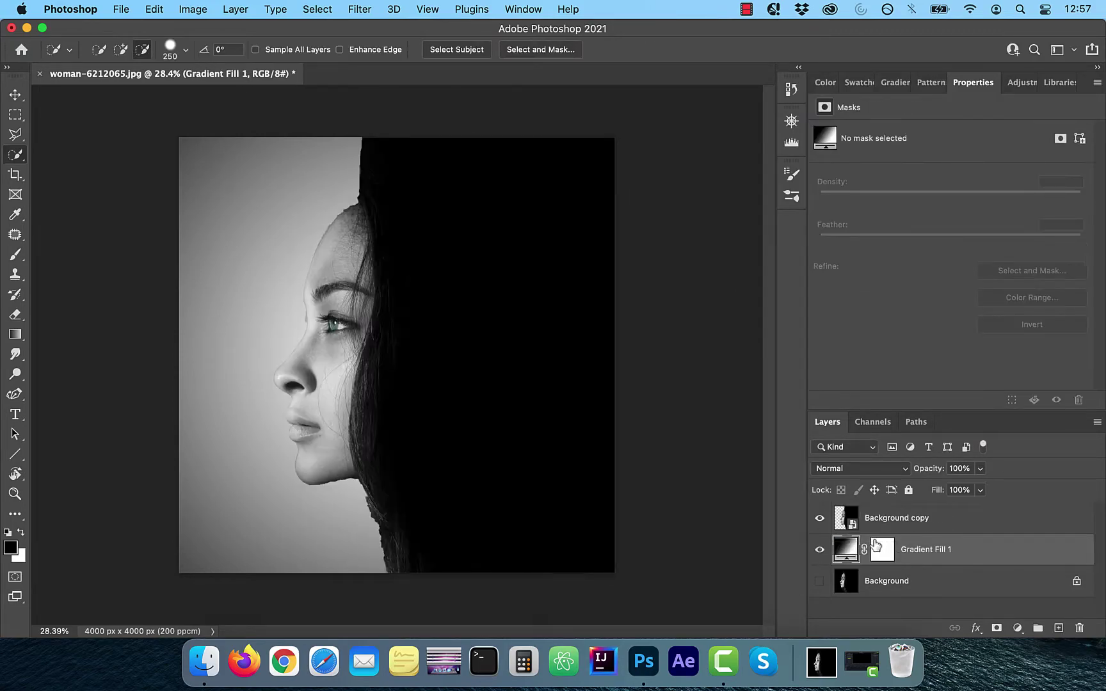
# Step: Add a black, hide-all mask to the Background copy layer and lower the mask density to 82%
pyautogui.click(886, 523)
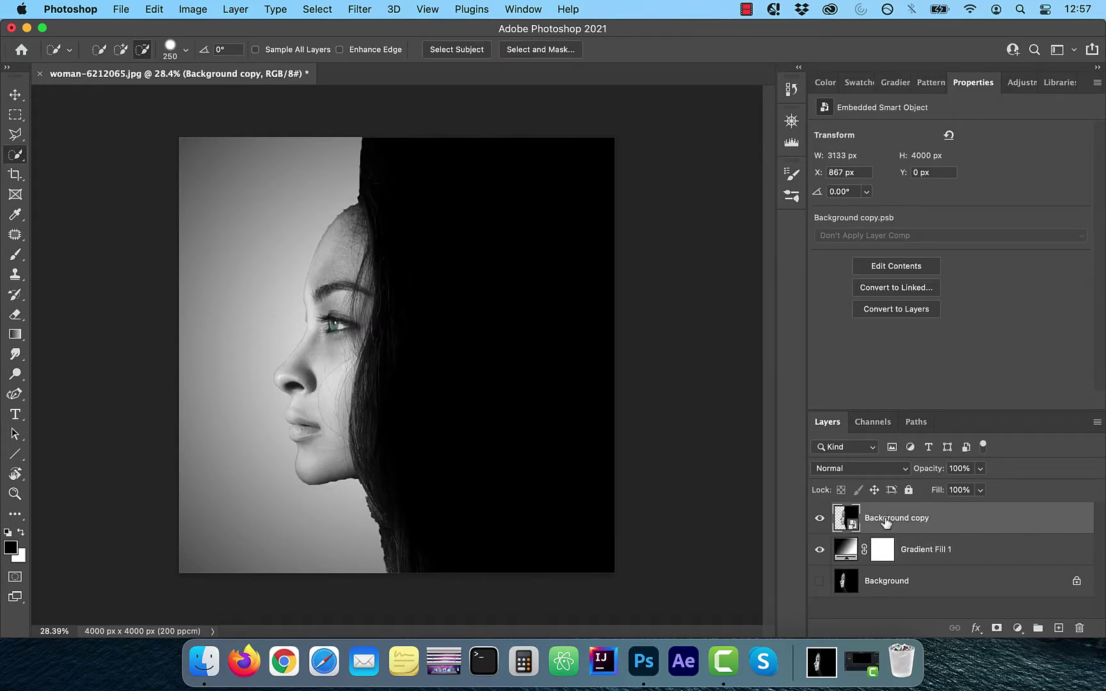
pyautogui.keyDown('alt'); pyautogui.click(995, 630); pyautogui.keyUp('alt')
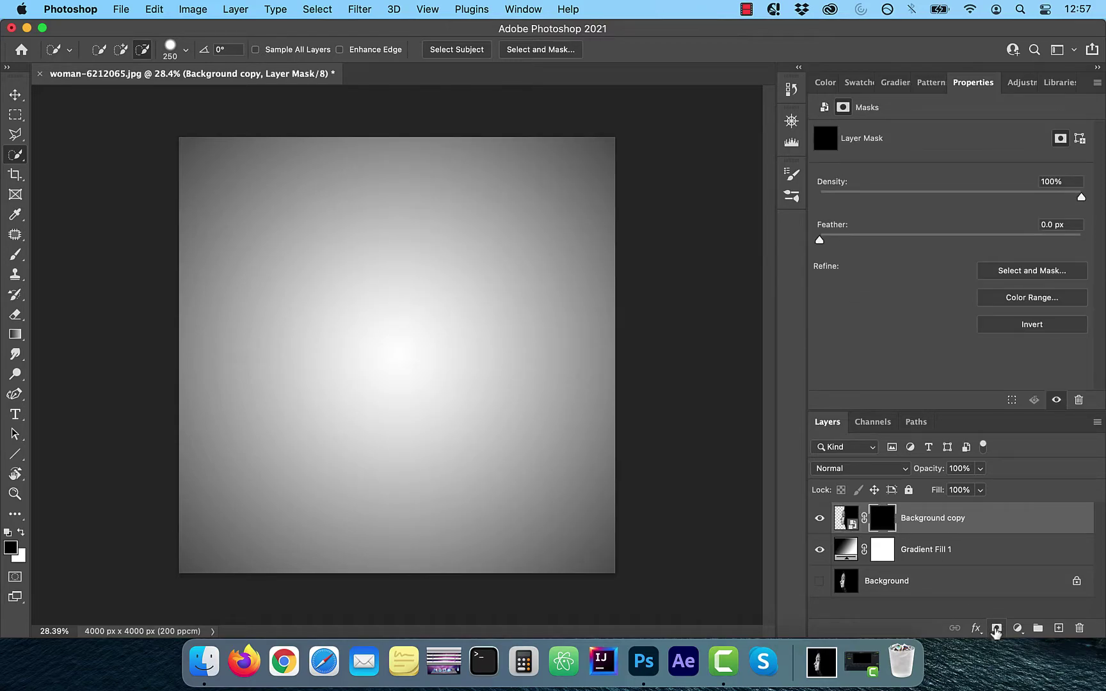
pyautogui.click(1050, 198)
pyautogui.moveTo(1052, 197); pyautogui.dragTo(1036, 199)
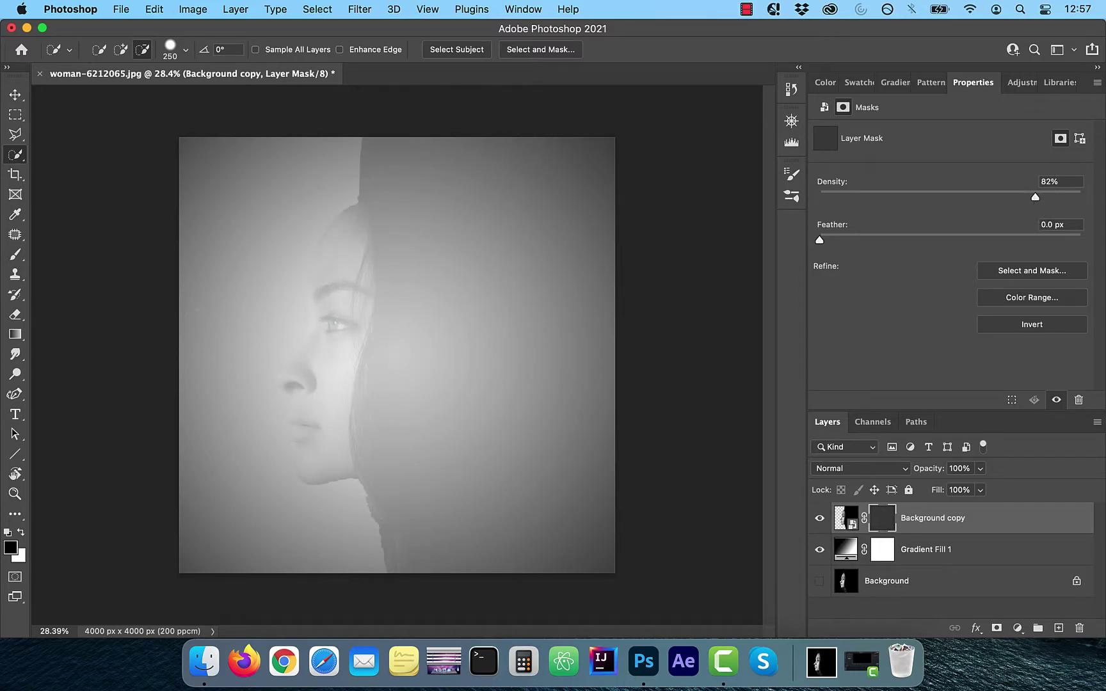
# Step: Dab the mask over the forehead with a white 700 px Soft Round brush at 5% flow
pyautogui.click(17, 259)
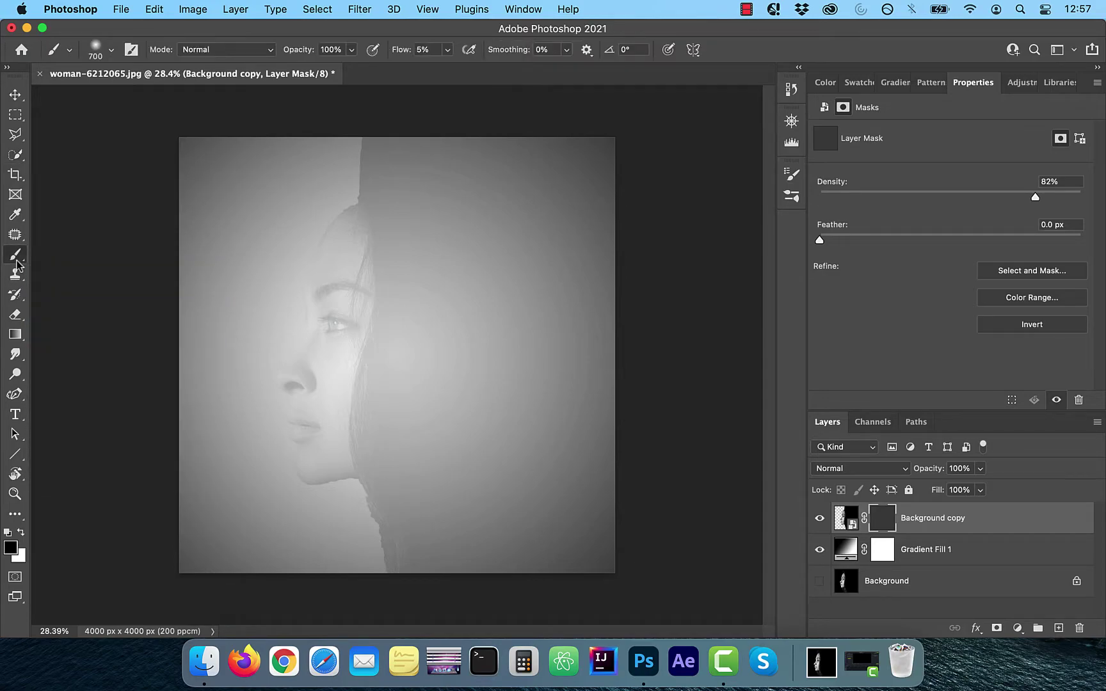
pyautogui.click(110, 51)
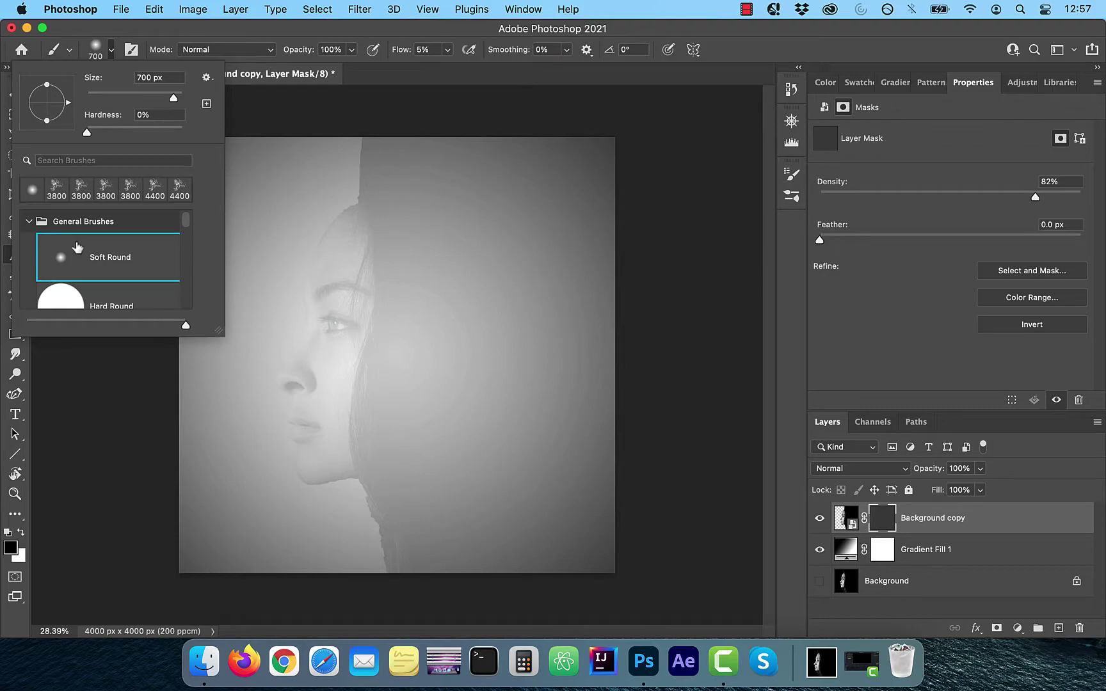
pyautogui.click(102, 64)
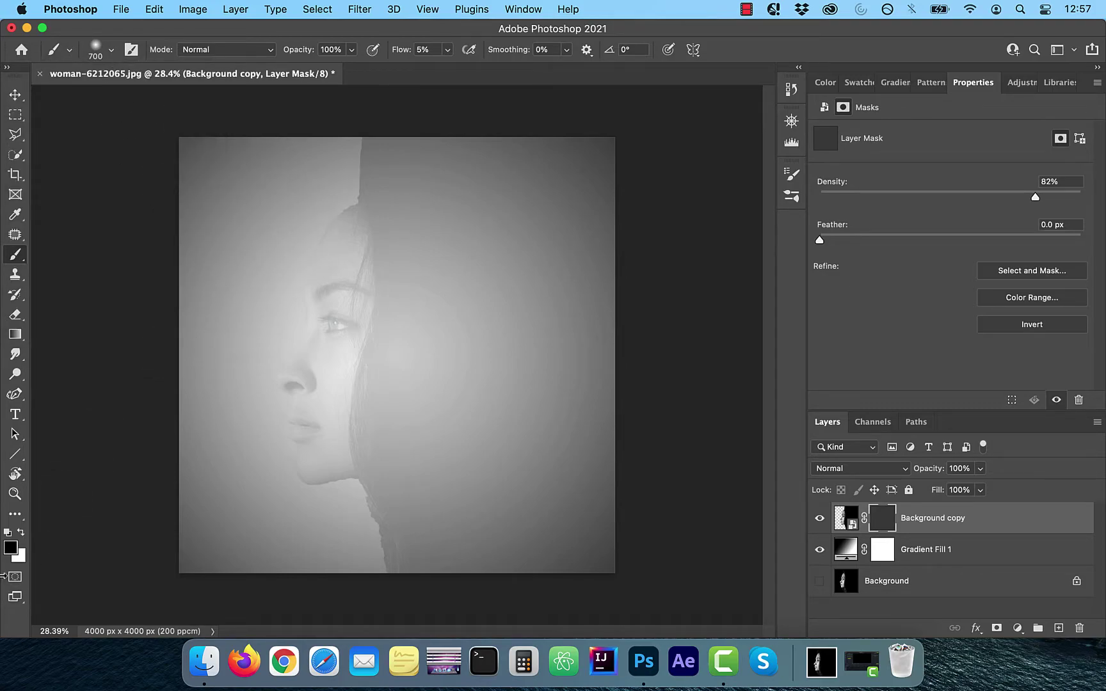
pyautogui.click(22, 534)
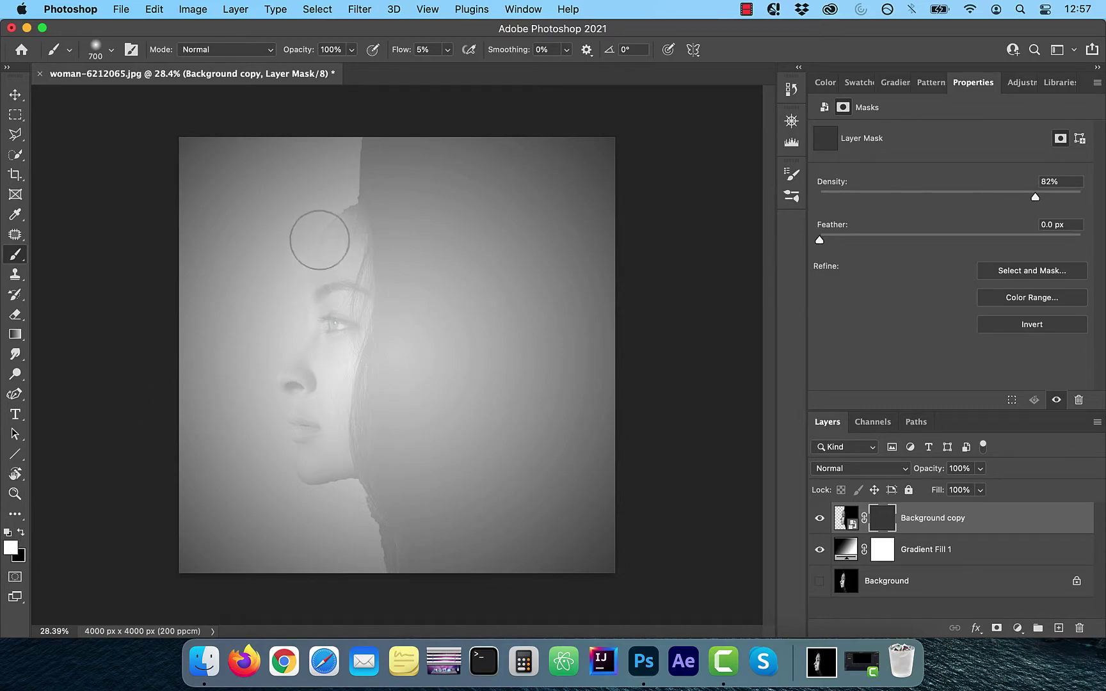
pyautogui.moveTo(320, 230)
pyautogui.mouseDown()
pyautogui.moveTo(301, 271)
pyautogui.moveTo(317, 231)
pyautogui.mouseUp()
# Step: Paint the face back in on the mask at 50% brush flow and set the mask density to 84%
pyautogui.click(446, 50)
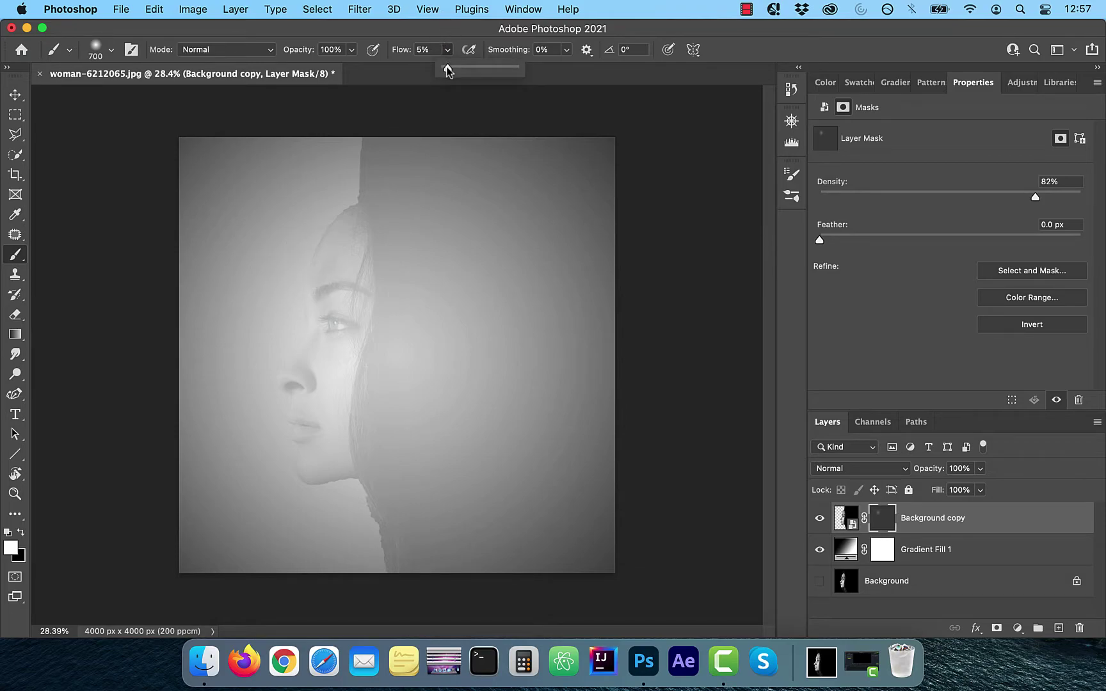
pyautogui.moveTo(447, 70); pyautogui.dragTo(477, 70)
pyautogui.moveTo(308, 249)
pyautogui.mouseDown()
pyautogui.moveTo(284, 382)
pyautogui.moveTo(292, 360)
pyautogui.moveTo(285, 452)
pyautogui.moveTo(312, 242)
pyautogui.moveTo(285, 470)
pyautogui.moveTo(283, 362)
pyautogui.moveTo(317, 234)
pyautogui.moveTo(304, 379)
pyautogui.moveTo(323, 314)
pyautogui.moveTo(328, 268)
pyautogui.moveTo(313, 385)
pyautogui.moveTo(312, 376)
pyautogui.moveTo(282, 486)
pyautogui.mouseUp()
pyautogui.moveTo(1034, 198)
pyautogui.mouseDown()
pyautogui.moveTo(1085, 199)
pyautogui.moveTo(1040, 200)
pyautogui.mouseUp()
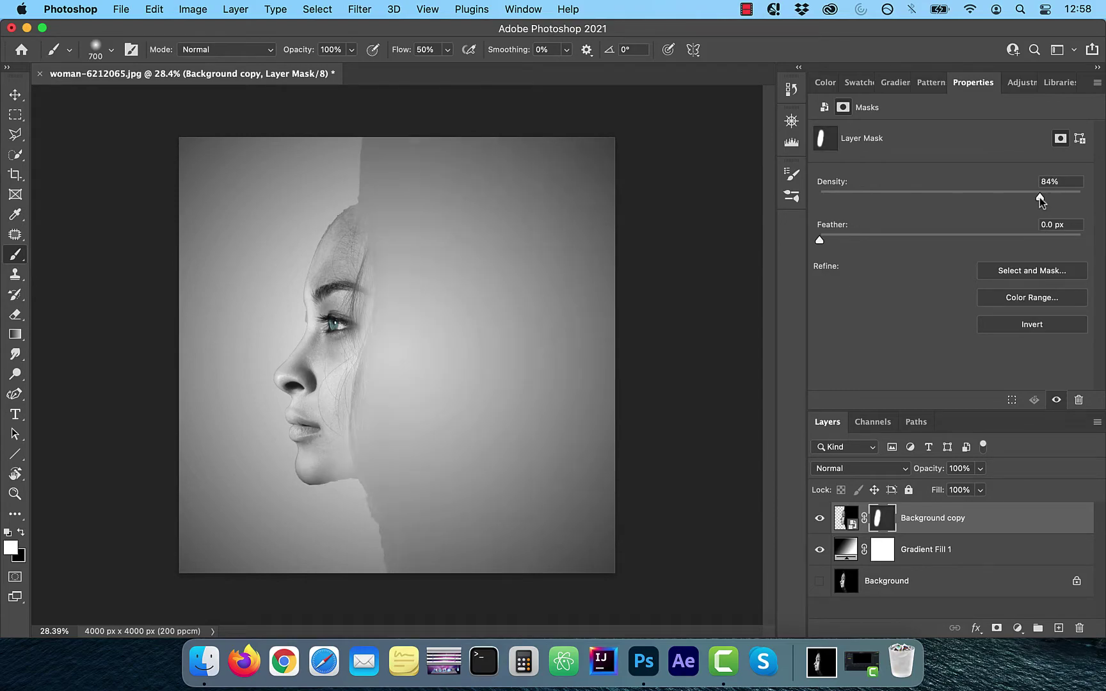
# Step: Choose Sampled Brush 7 from the smoke-brushes set as the brush tip
pyautogui.click(69, 51)
pyautogui.click(69, 51)
pyautogui.click(112, 51)
pyautogui.click(26, 224)
pyautogui.scroll(-3, 96, 268)
pyautogui.click(28, 221)
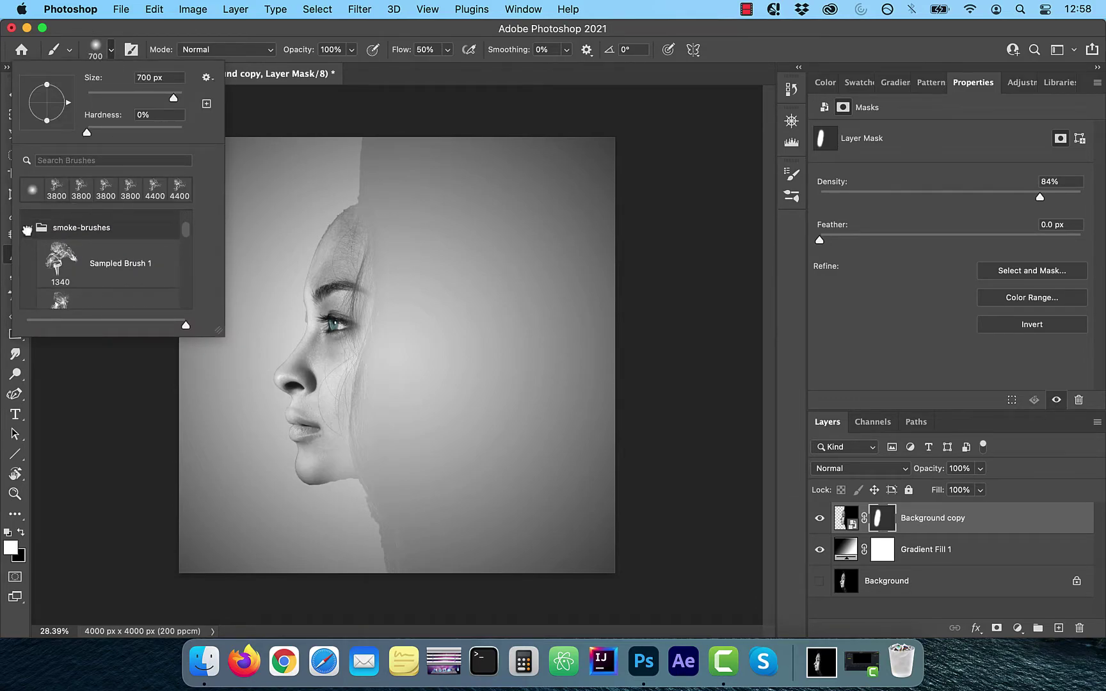
pyautogui.click(27, 229)
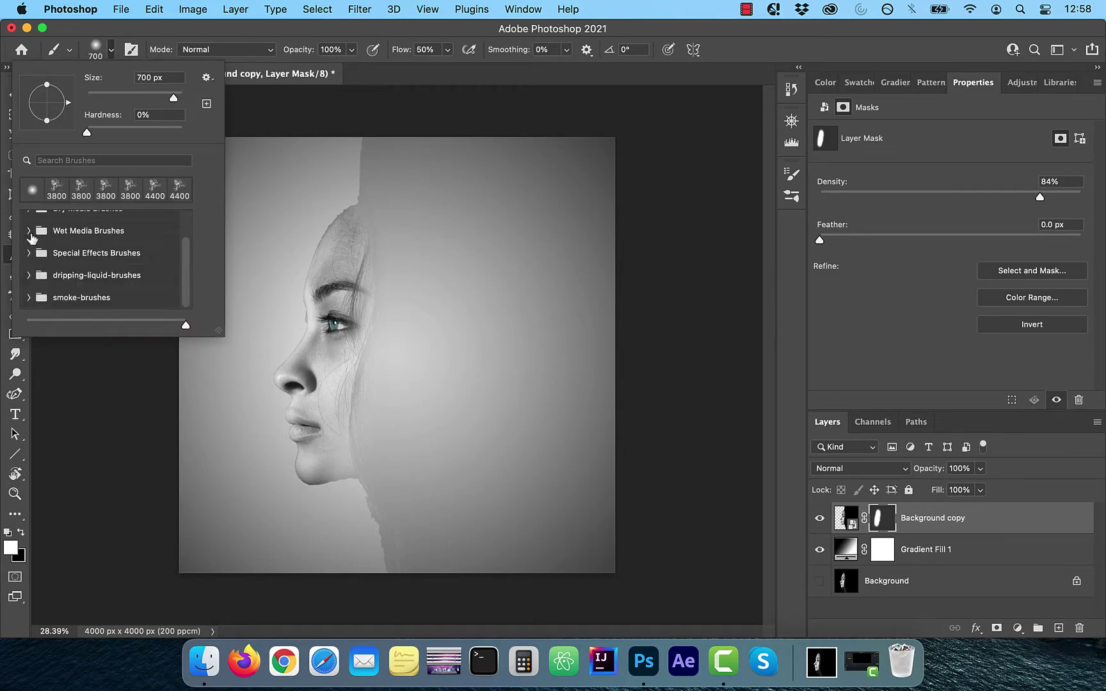
pyautogui.click(28, 299)
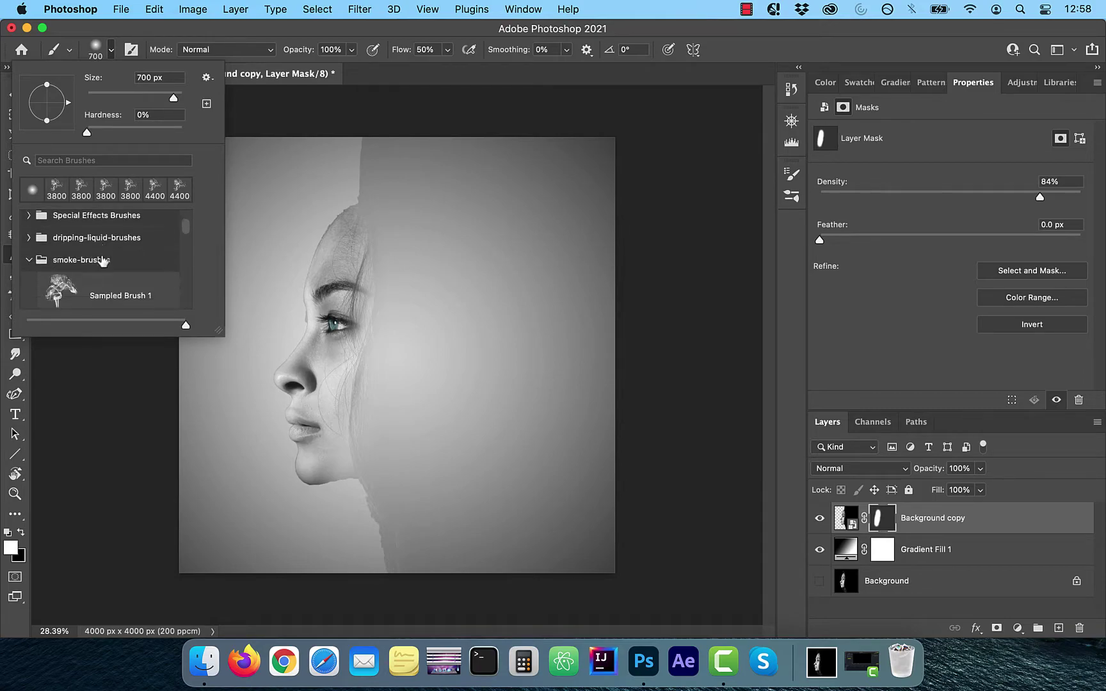
pyautogui.scroll(-5, 102, 260)
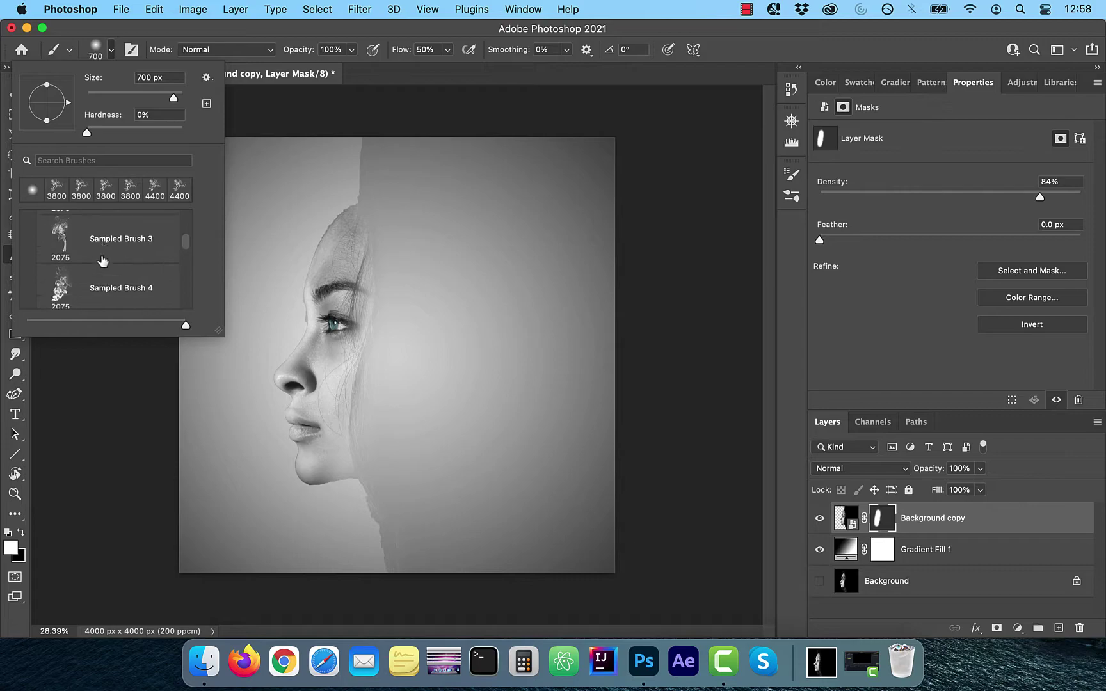
pyautogui.scroll(-2, 102, 260)
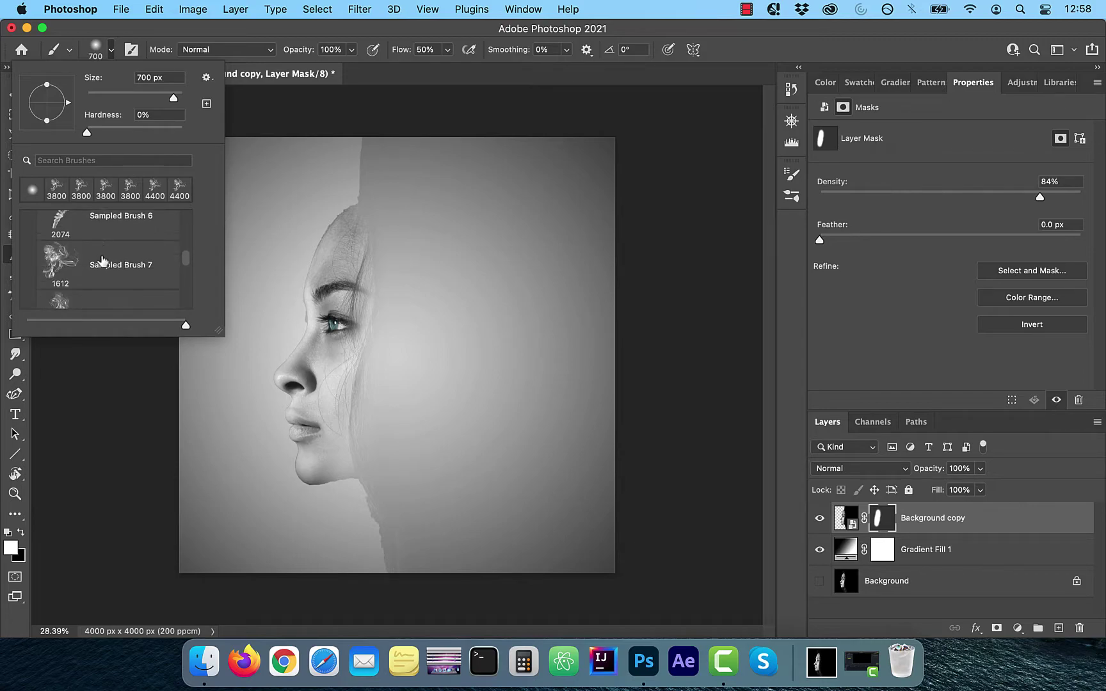
pyautogui.click(86, 272)
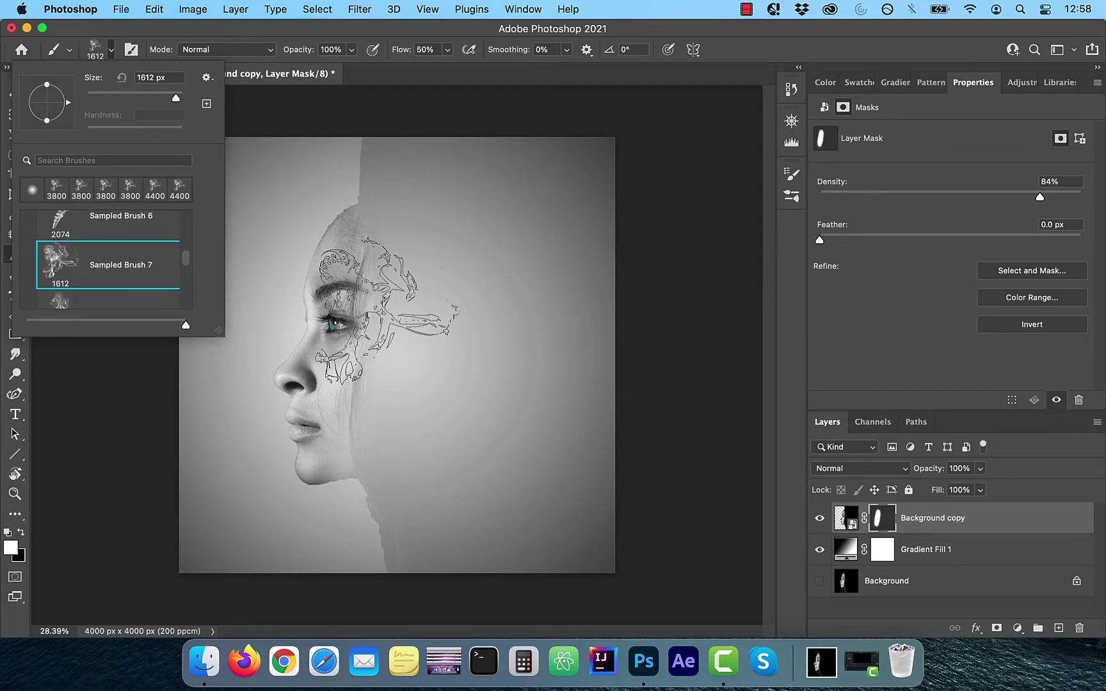
pyautogui.press('Return')
# Step: Enlarge the smoke brush to 3800 px and set its flow to 100%
pyautogui.press(']')
pyautogui.press(']')
pyautogui.press(']')
pyautogui.press(']')
pyautogui.press(']')
pyautogui.press(']')
pyautogui.press(']')
pyautogui.press(']')
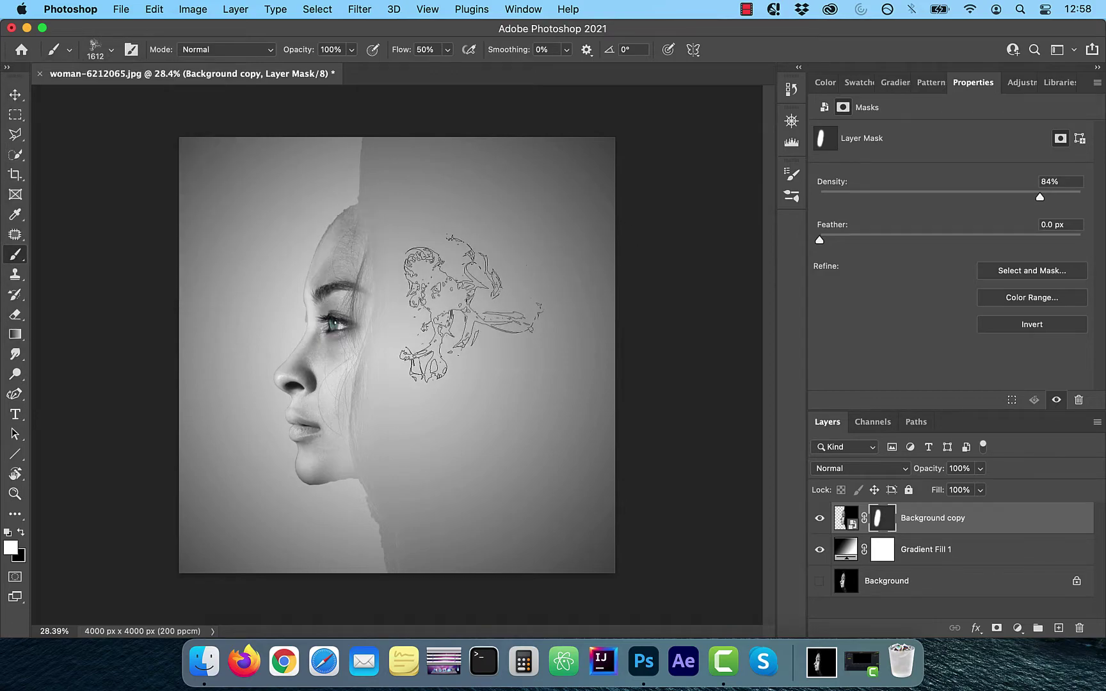
pyautogui.press(']')
pyautogui.press(']')
pyautogui.press(']')
pyautogui.press(']')
pyautogui.press(']')
pyautogui.press(']')
pyautogui.press(']')
pyautogui.press(']')
pyautogui.press(']')
pyautogui.press(']')
pyautogui.press(']')
pyautogui.press(']')
pyautogui.press(']')
pyautogui.press(']')
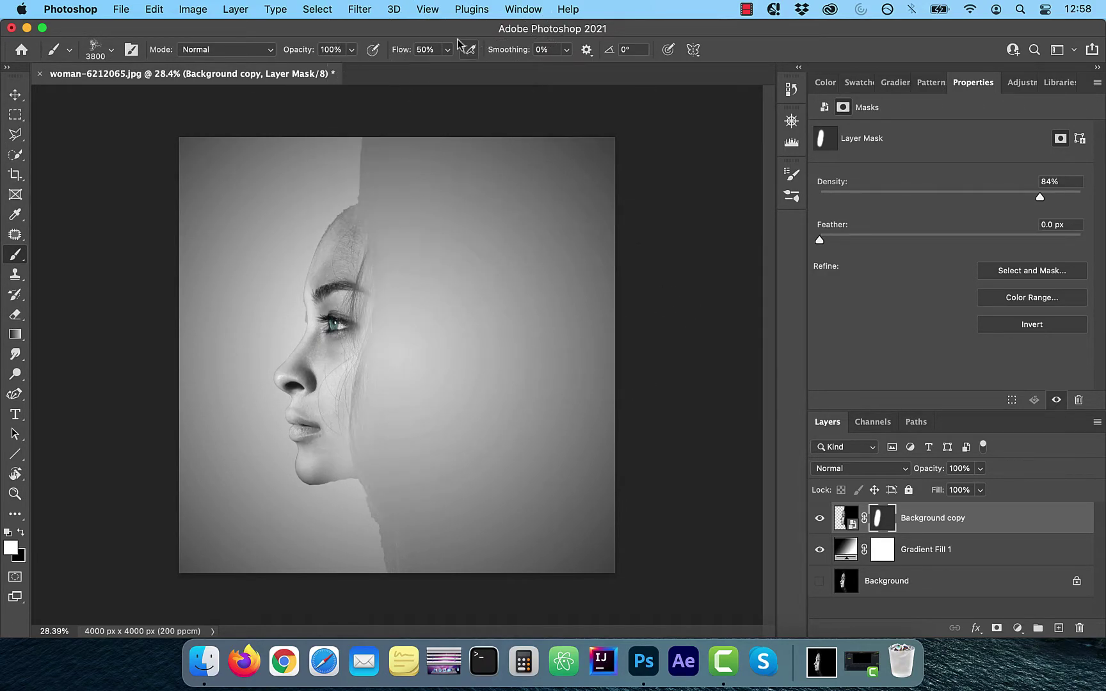
pyautogui.click(406, 56)
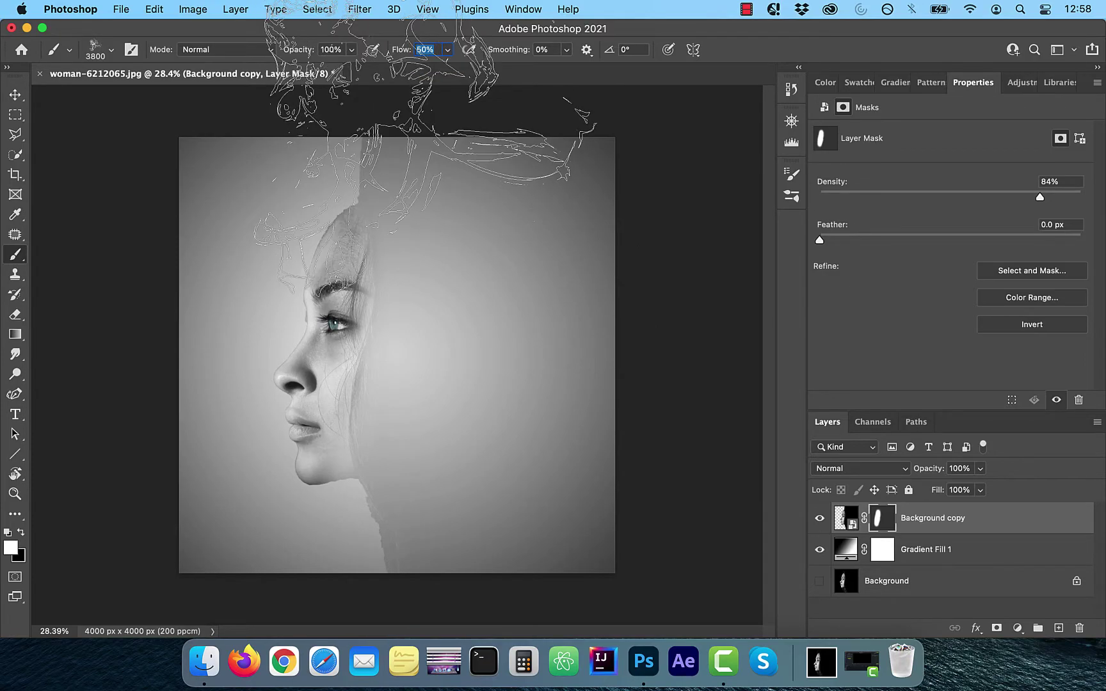
pyautogui.write('100')
# Step: Rotate the smoke brush to 6° and stamp it once on the mask behind the woman's head
pyautogui.click(625, 49)
pyautogui.press('Up')
pyautogui.press('Up')
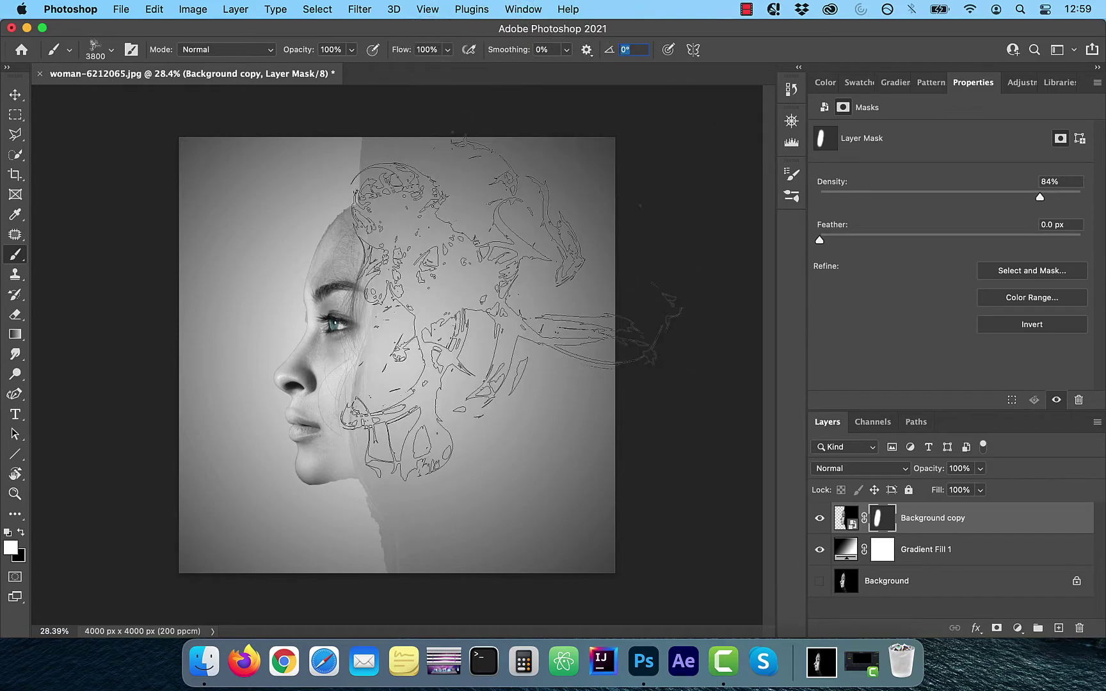
pyautogui.press('Up')
pyautogui.press('Up')
pyautogui.press('Up')
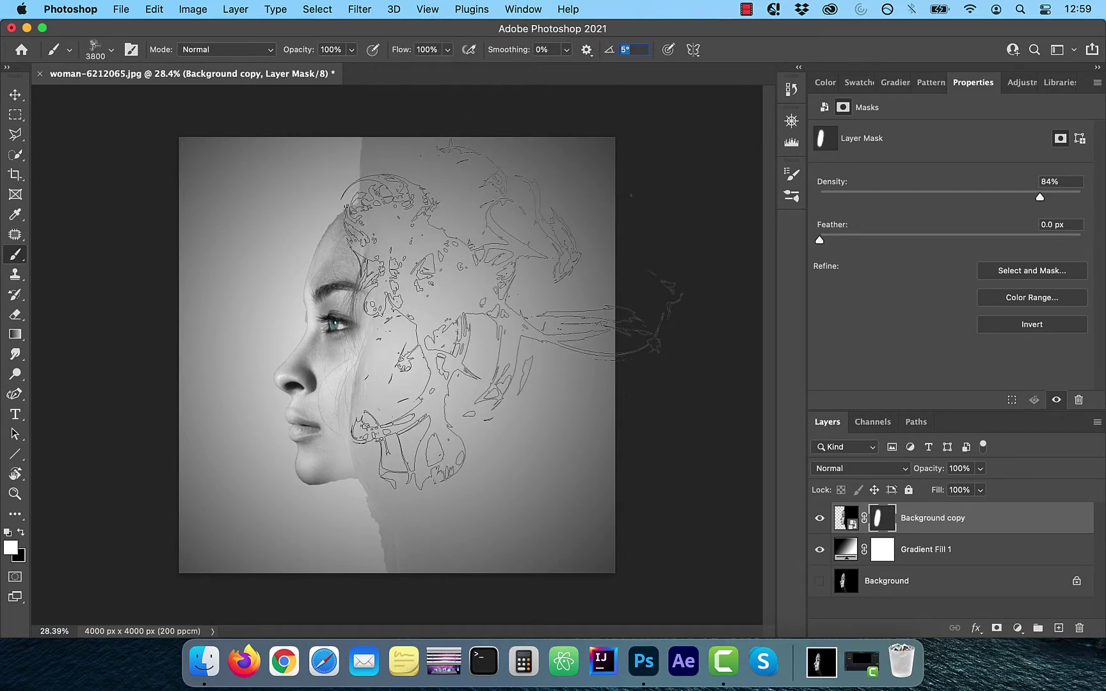
pyautogui.press('Up')
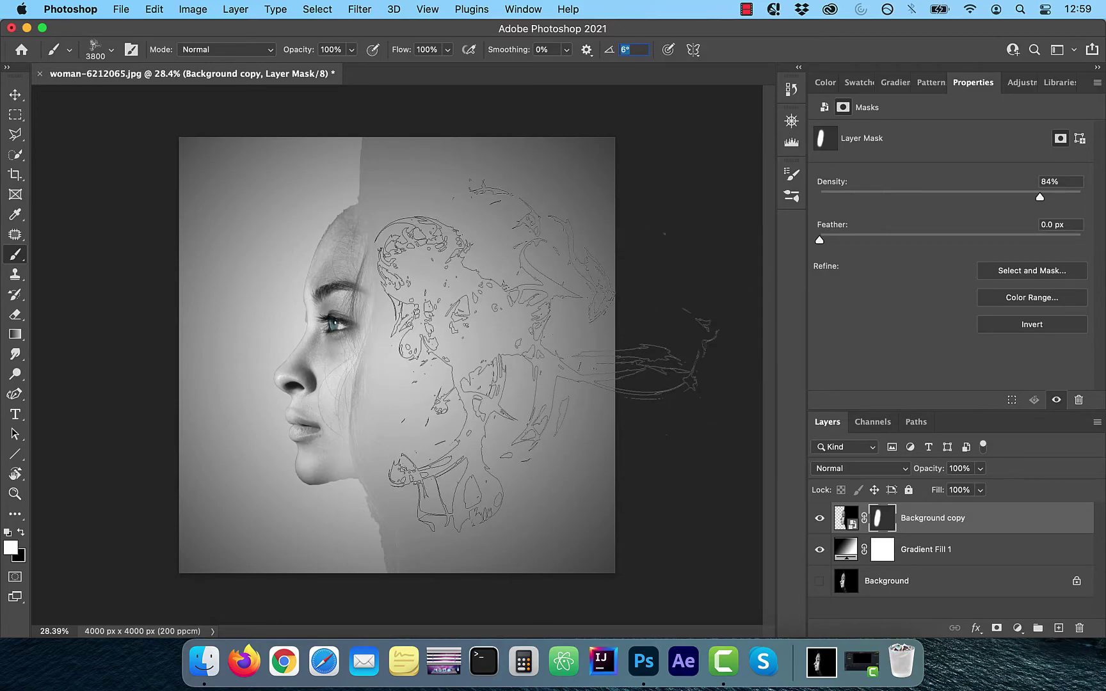
pyautogui.click(531, 320)
# Step: Rotate the smoke brush to 19° and stamp it once on the mask behind the woman's jaw and neck
pyautogui.press('Up')
pyautogui.press('Up')
pyautogui.press('Up')
pyautogui.press('Up')
pyautogui.press('Up')
pyautogui.press('Up')
pyautogui.press('Up')
pyautogui.press('Up')
pyautogui.press('Up')
pyautogui.press('Up')
pyautogui.press('Up')
pyautogui.press('Up')
pyautogui.press('Up')
pyautogui.press('Up')
pyautogui.press('Up')
pyautogui.press('Up')
pyautogui.press('Up')
pyautogui.press('Up')
pyautogui.press('Up')
pyautogui.press('Up')
pyautogui.press('Down')
pyautogui.press('Down')
pyautogui.press('Down')
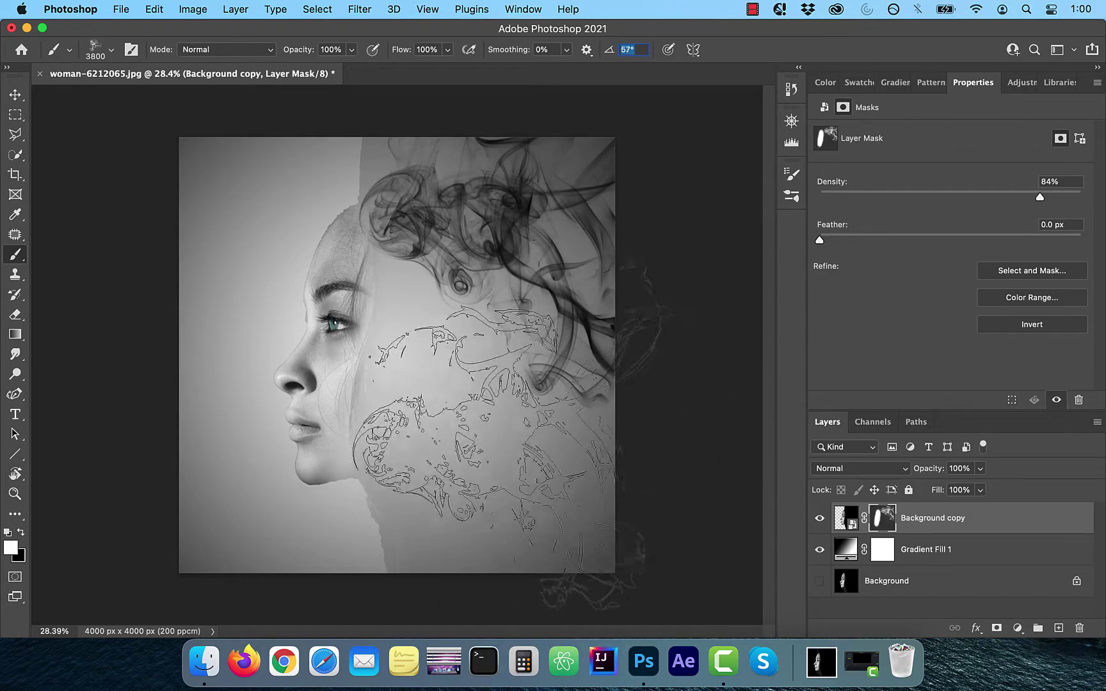
pyautogui.click(506, 487)
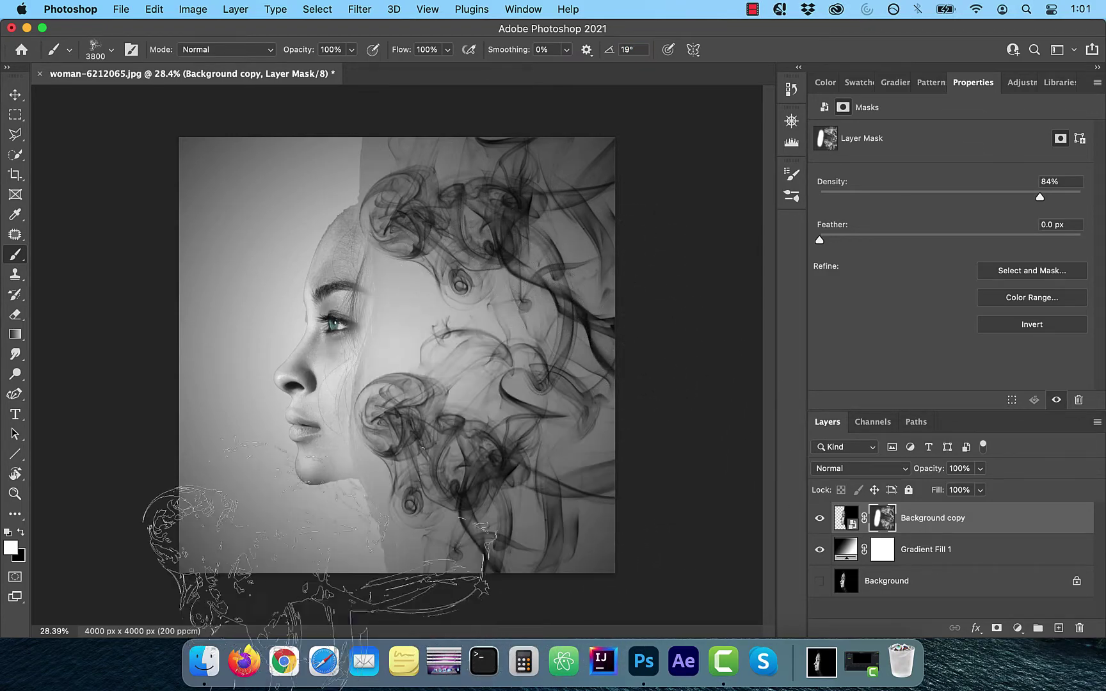
# Step: Stamp the smoke brush at 27° and 50% flow between the two smoke plumes, and set the mask density to 100%
pyautogui.hotkey('shift', '5')
pyautogui.press('Down')
pyautogui.press('Down')
pyautogui.press('Down')
pyautogui.click(507, 350)
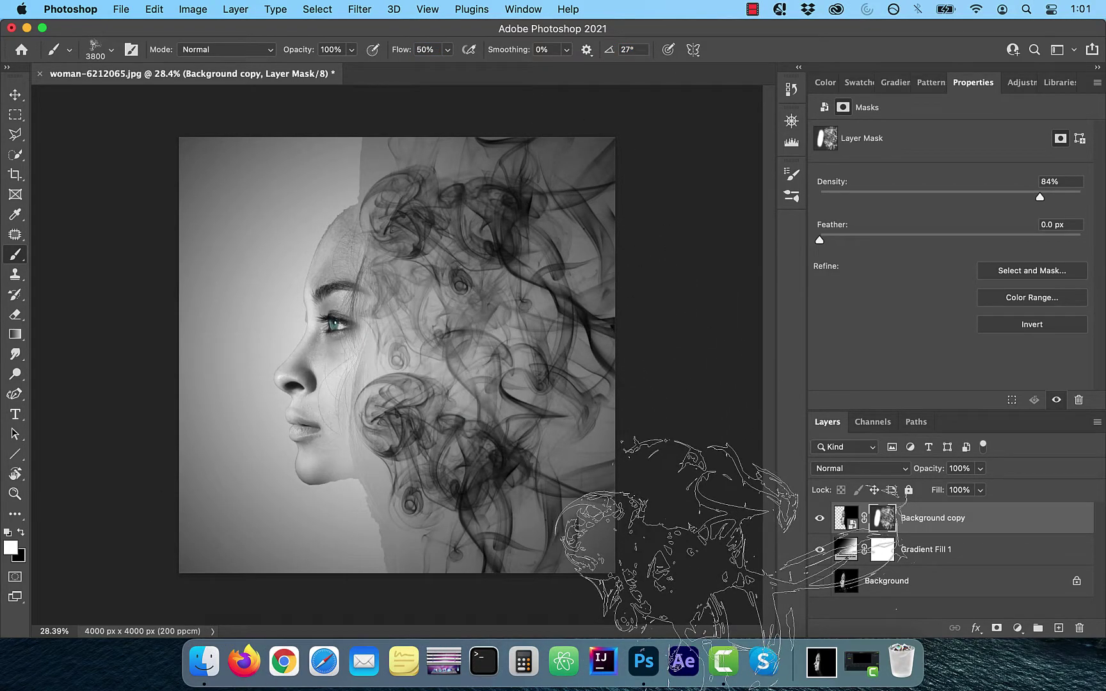
pyautogui.moveTo(1041, 197); pyautogui.dragTo(1096, 203)
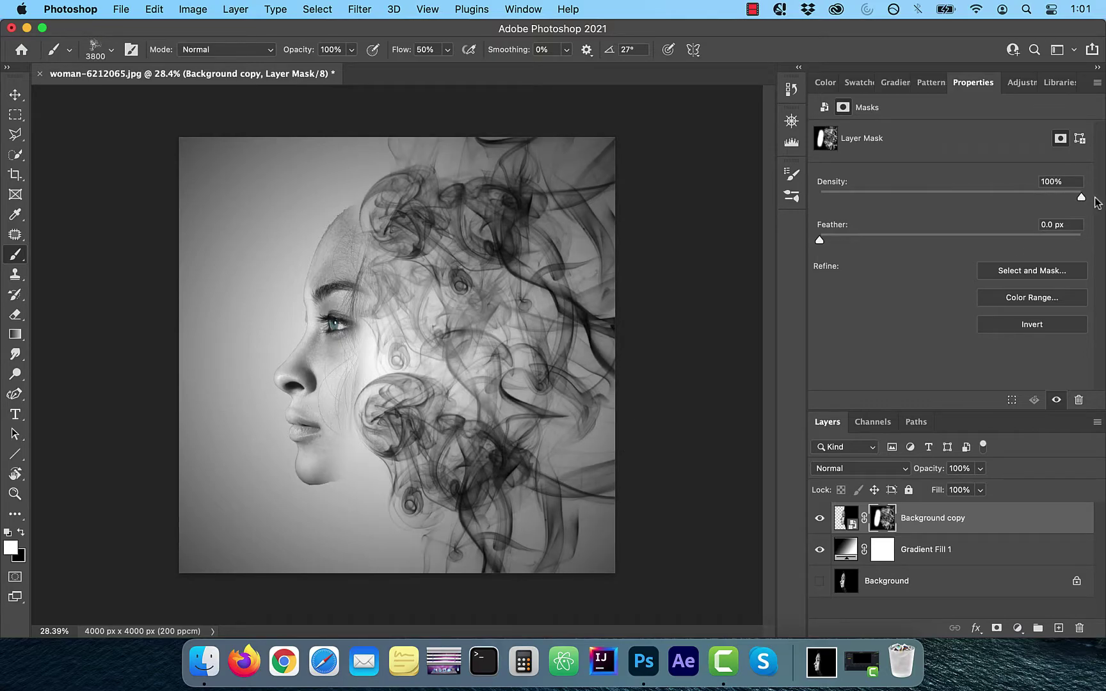
# Step: Choose the Soft Round brush from the General Brushes set as the brush tip
pyautogui.click(70, 51)
pyautogui.click(70, 51)
pyautogui.click(112, 52)
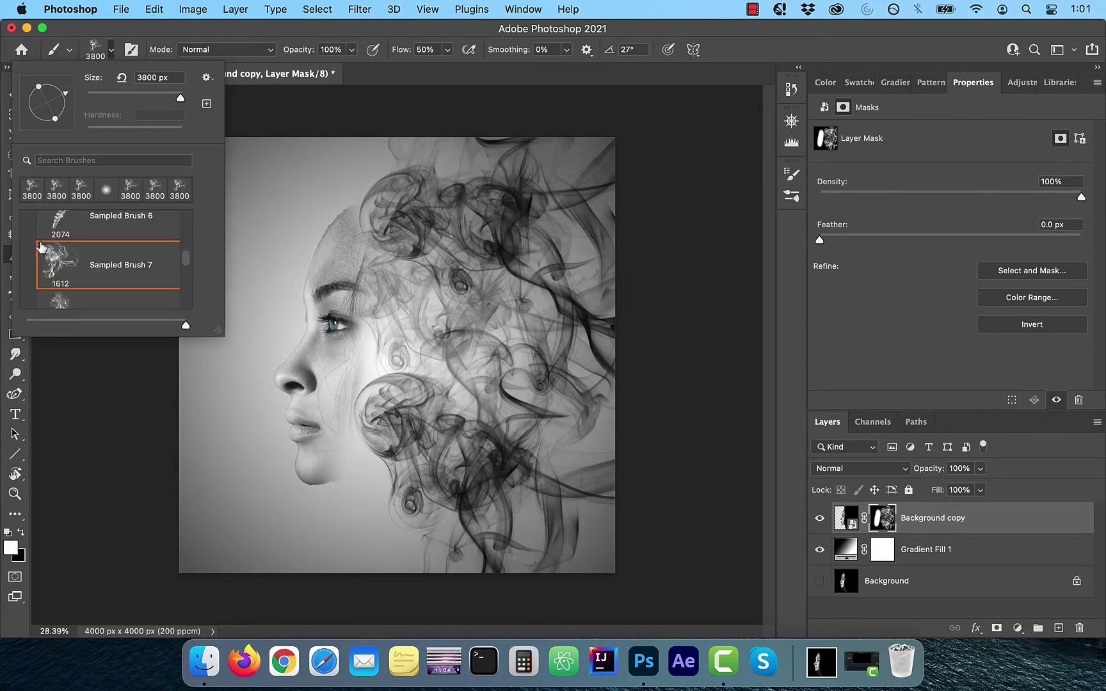
pyautogui.scroll(10, 39, 247)
pyautogui.scroll(-3, 38, 285)
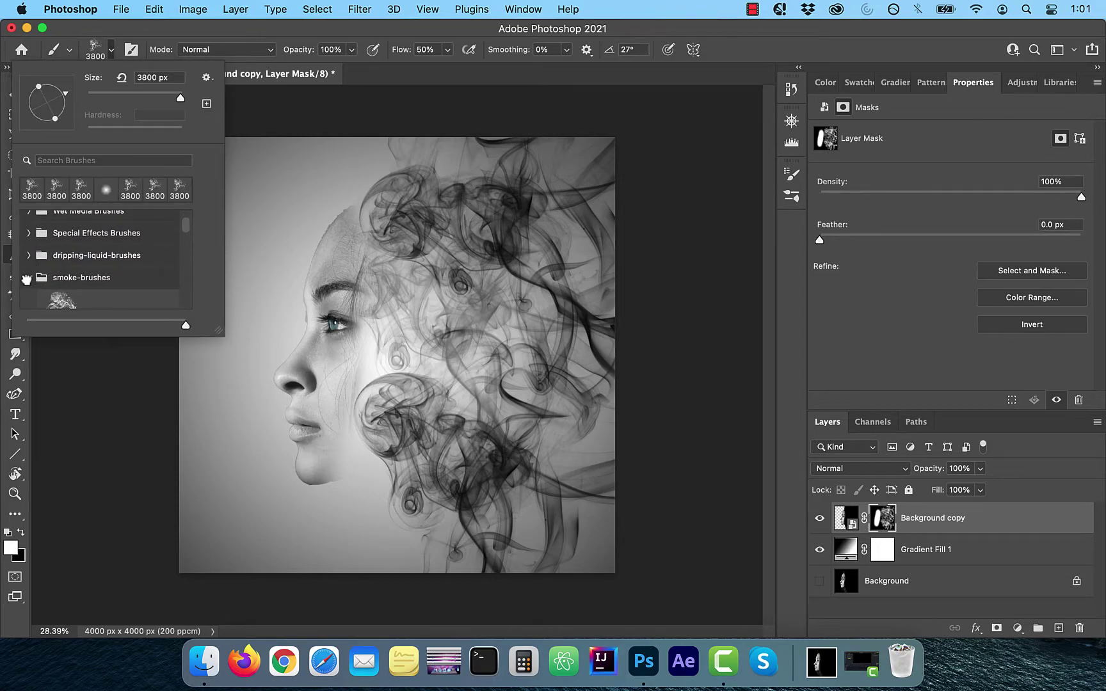
pyautogui.scroll(3, 38, 276)
pyautogui.click(28, 221)
pyautogui.click(62, 256)
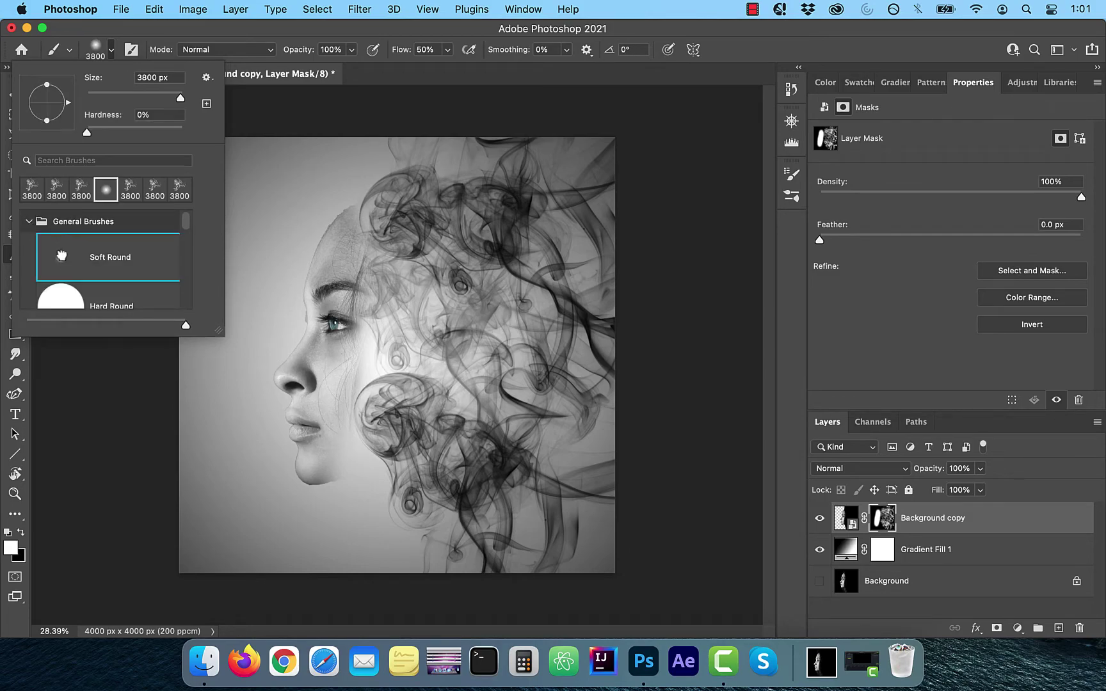
pyautogui.click(115, 57)
# Step: Fade the forehead and jaw on the mask with black at 5% flow, using the soft brush at 400 px and 600 px
pyautogui.press('x')
pyautogui.hotkey('shift', '0')
pyautogui.hotkey('shift', '5')
pyautogui.press('[')
pyautogui.press('[')
pyautogui.press('[')
pyautogui.press('[')
pyautogui.press('[')
pyautogui.press('[')
pyautogui.press('[')
pyautogui.press('[')
pyautogui.press('[')
pyautogui.press('[')
pyautogui.press('[')
pyautogui.press('[')
pyautogui.press('[')
pyautogui.press('[')
pyautogui.press('[')
pyautogui.press('[')
pyautogui.press('[')
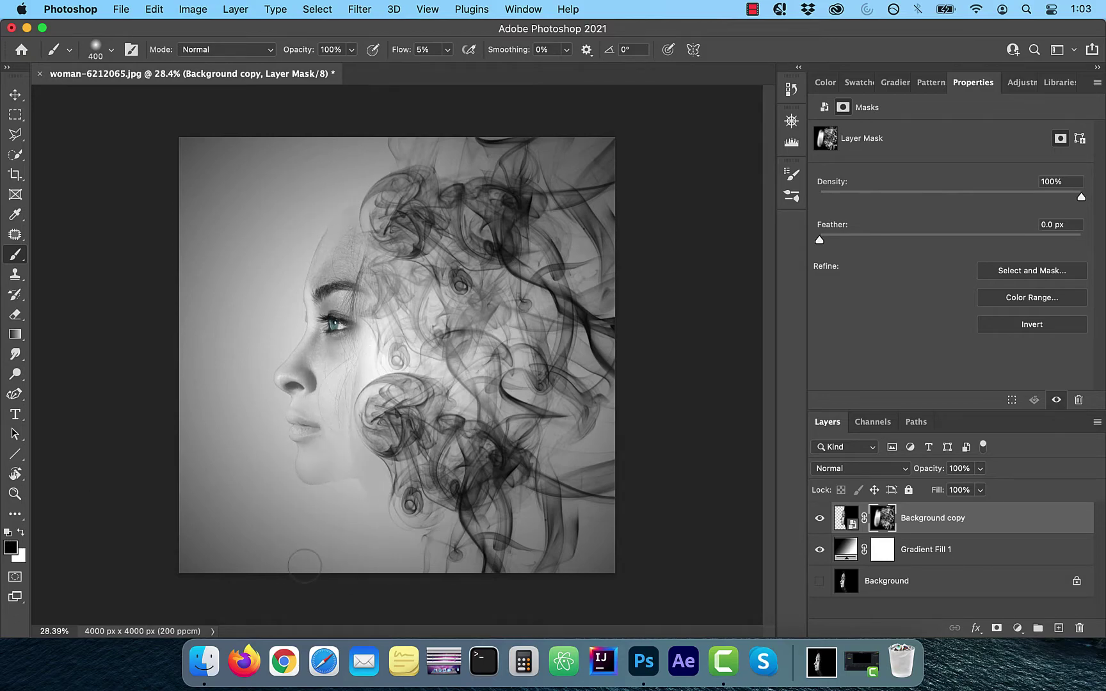
pyautogui.press(']')
pyautogui.press(']')
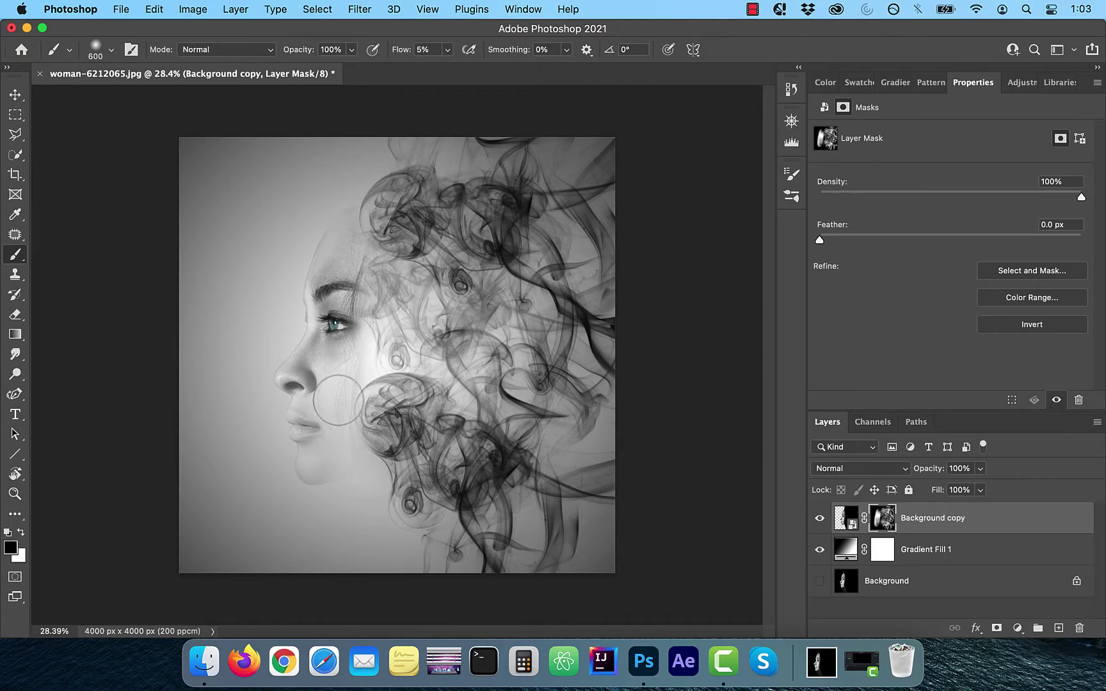
# Step: Lightly paint the face back in on the mask with white at 1% flow and a 900 px soft brush
pyautogui.press('x')
pyautogui.hotkey('shift', '0')
pyautogui.hotkey('shift', '1')
pyautogui.press(']')
pyautogui.press(']')
pyautogui.press(']')
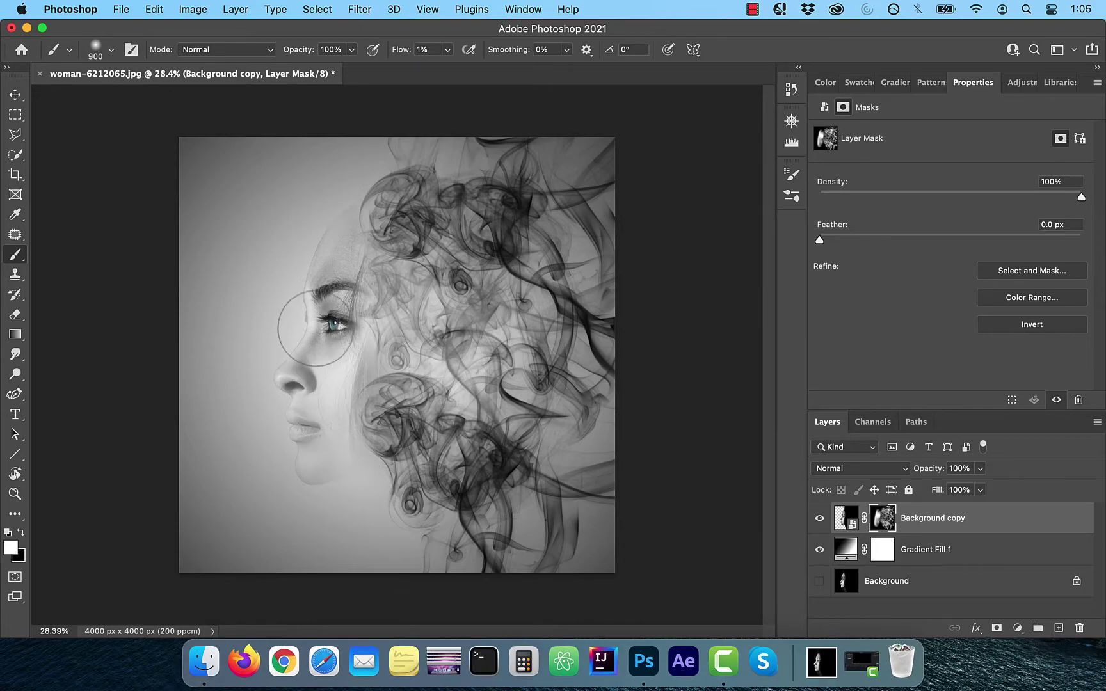
# Step: Add a Hue/Saturation adjustment layer above the portrait and clip it to the Background copy layer
pyautogui.click(1018, 83)
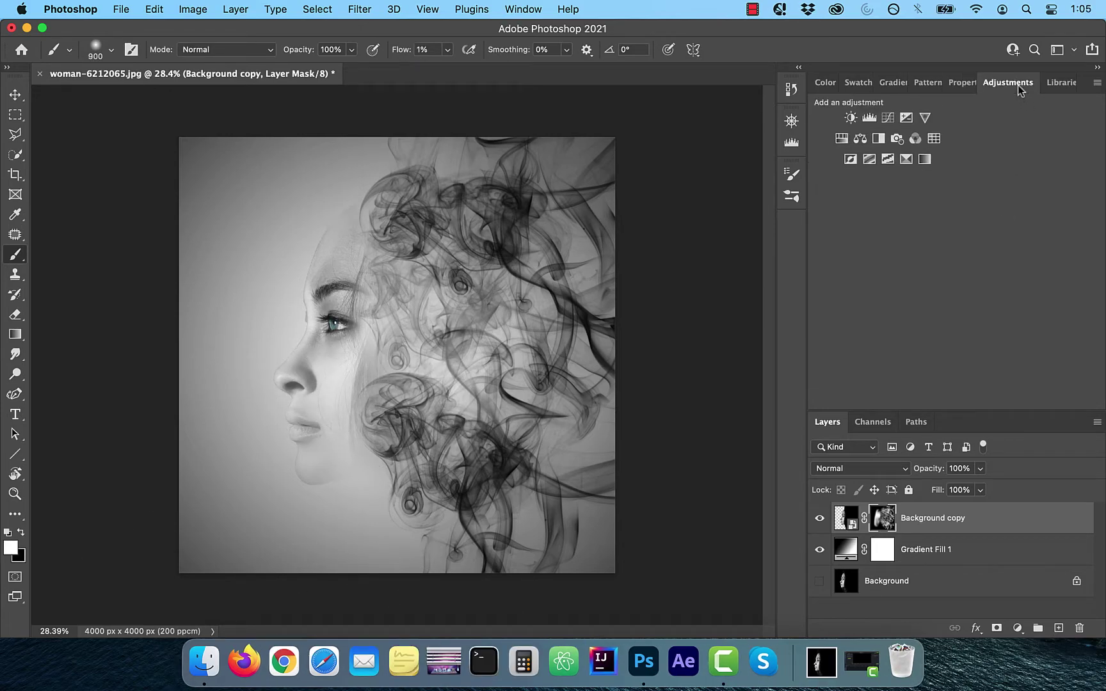
pyautogui.click(842, 140)
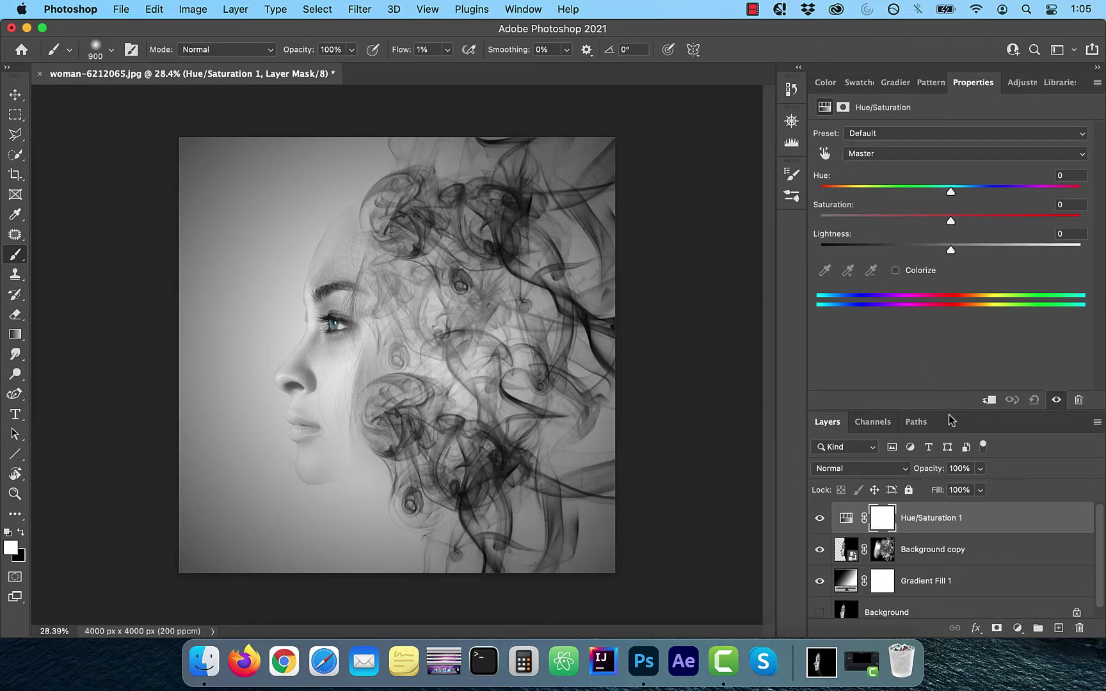
pyautogui.click(989, 401)
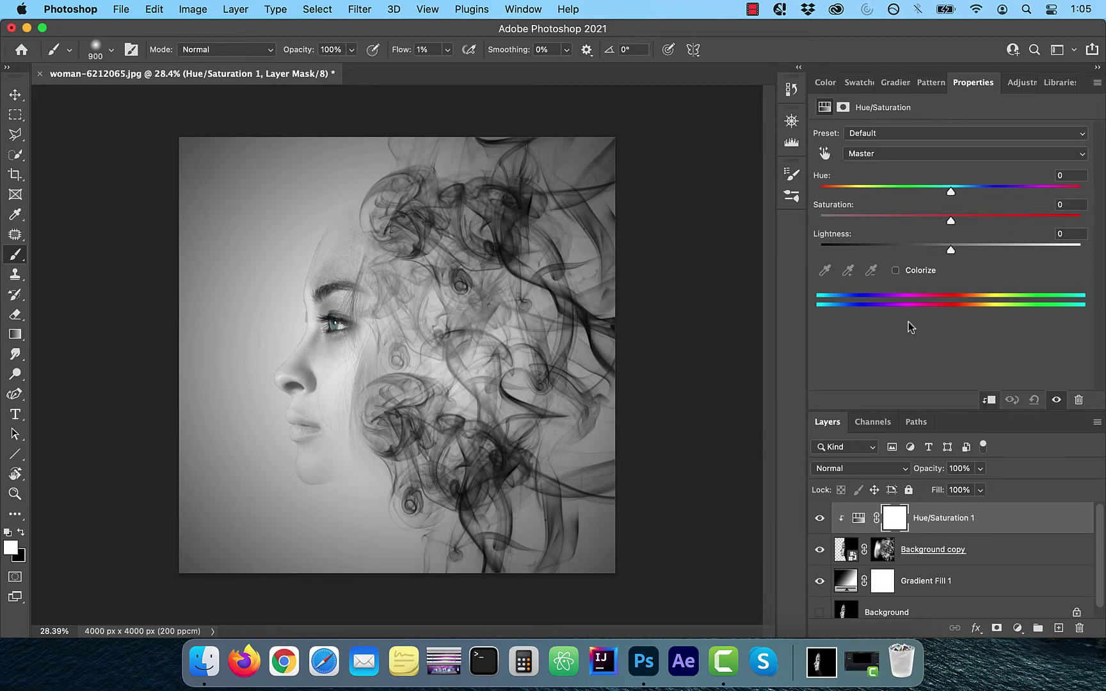
# Step: Sample the eye's iris to target the Cyans range, and set its saturation to +100 and lightness to +89
pyautogui.click(825, 155)
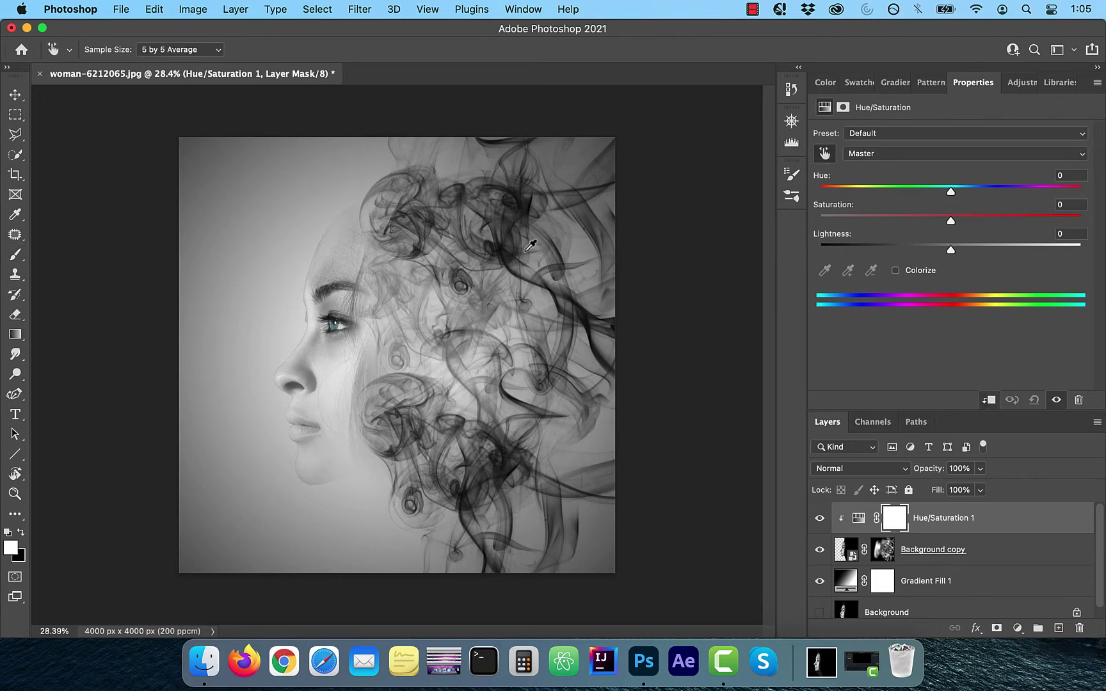
pyautogui.click(337, 321)
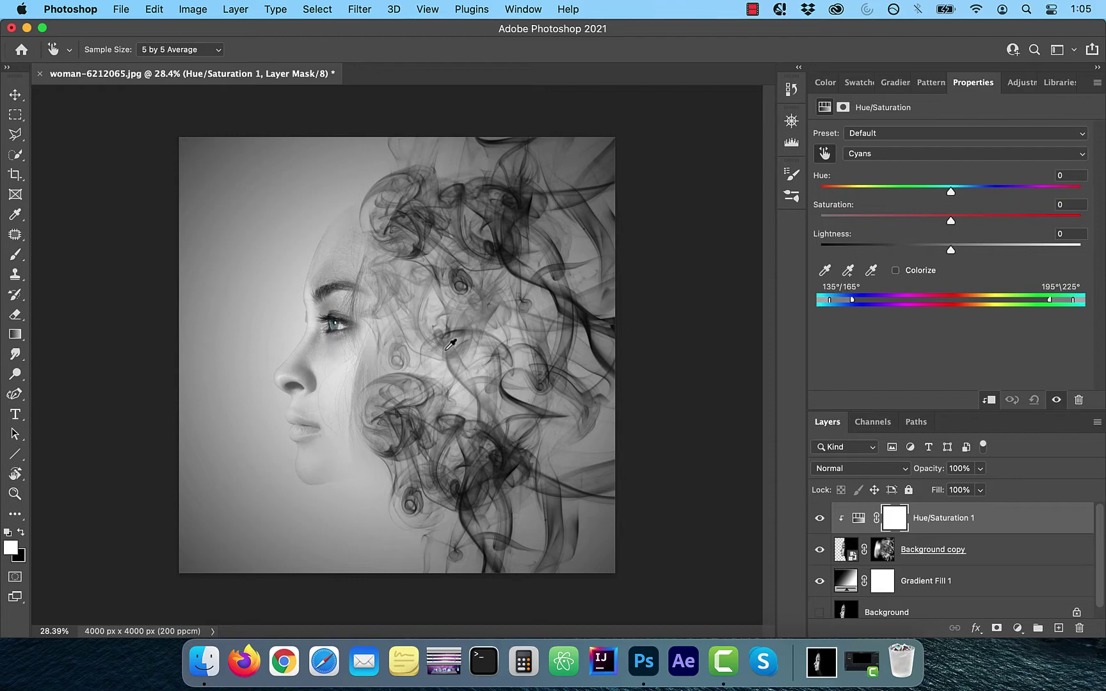
pyautogui.moveTo(952, 222); pyautogui.dragTo(1102, 206)
pyautogui.moveTo(1008, 249); pyautogui.dragTo(1057, 246)
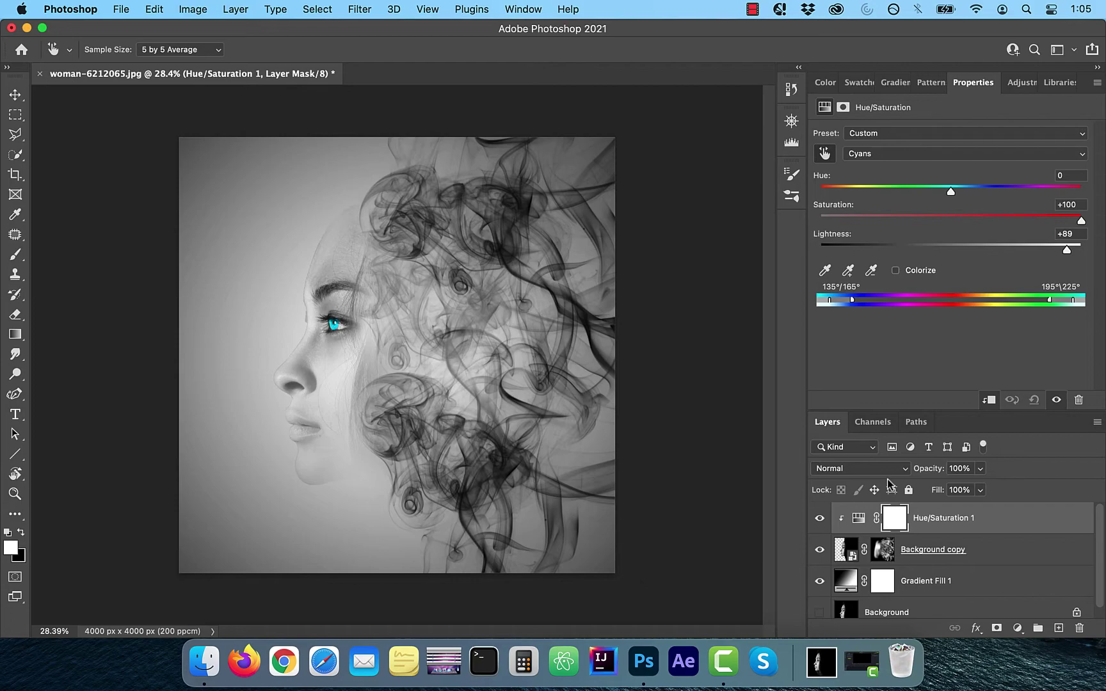
# Step: Compare the finished smoke effect with the original portrait by isolating the Background layer and restoring all layers repeatedly
pyautogui.keyDown('alt'); pyautogui.click(819, 611); pyautogui.keyUp('alt')
pyautogui.keyDown('alt'); pyautogui.click(818, 605); pyautogui.keyUp('alt')
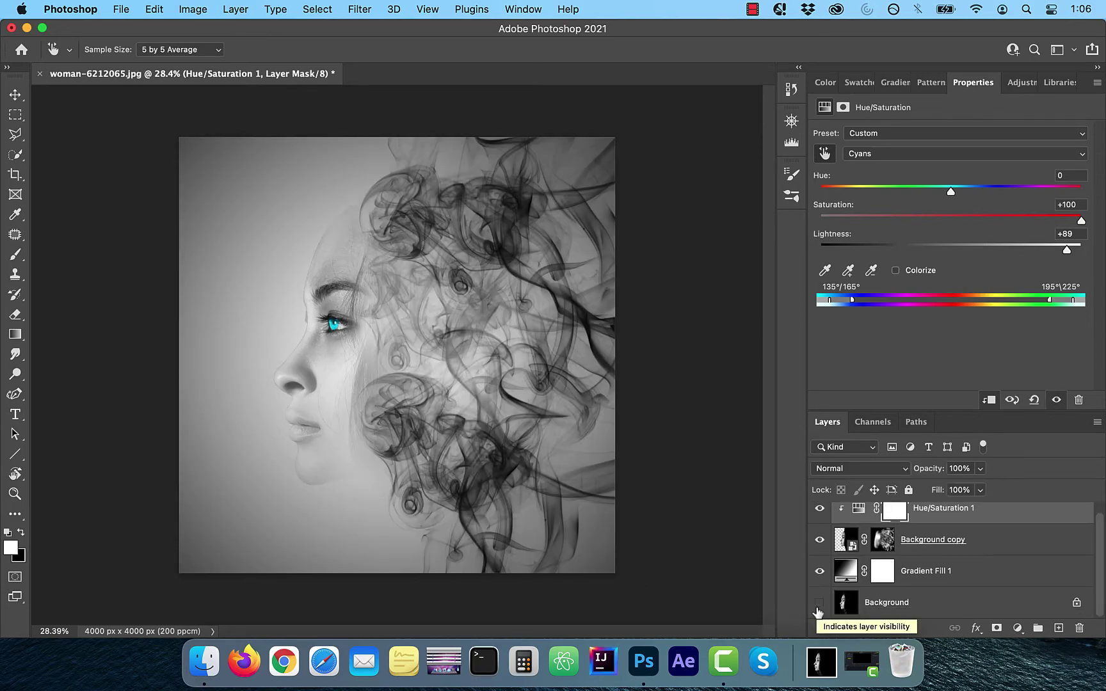
pyautogui.keyDown('alt'); pyautogui.click(818, 605); pyautogui.keyUp('alt')
pyautogui.keyDown('alt'); pyautogui.click(819, 605); pyautogui.keyUp('alt')
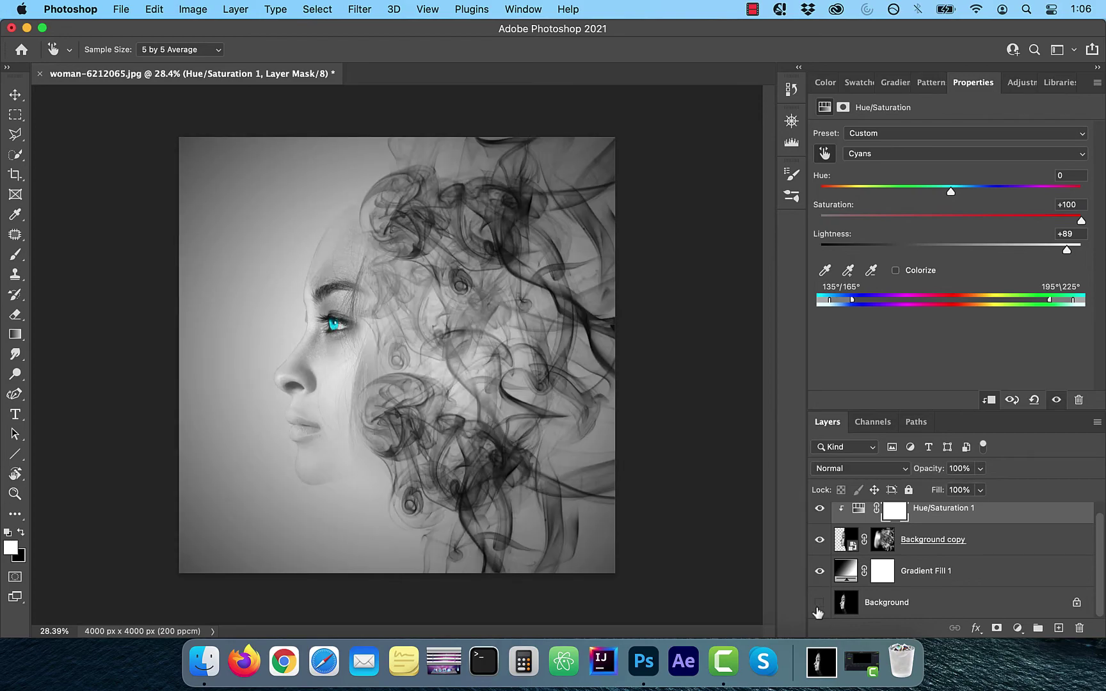
pyautogui.keyDown('alt'); pyautogui.click(818, 608); pyautogui.keyUp('alt')
pyautogui.keyDown('alt'); pyautogui.click(817, 607); pyautogui.keyUp('alt')
pyautogui.keyDown('alt'); pyautogui.click(817, 608); pyautogui.keyUp('alt')
pyautogui.keyDown('alt'); pyautogui.click(818, 608); pyautogui.keyUp('alt')
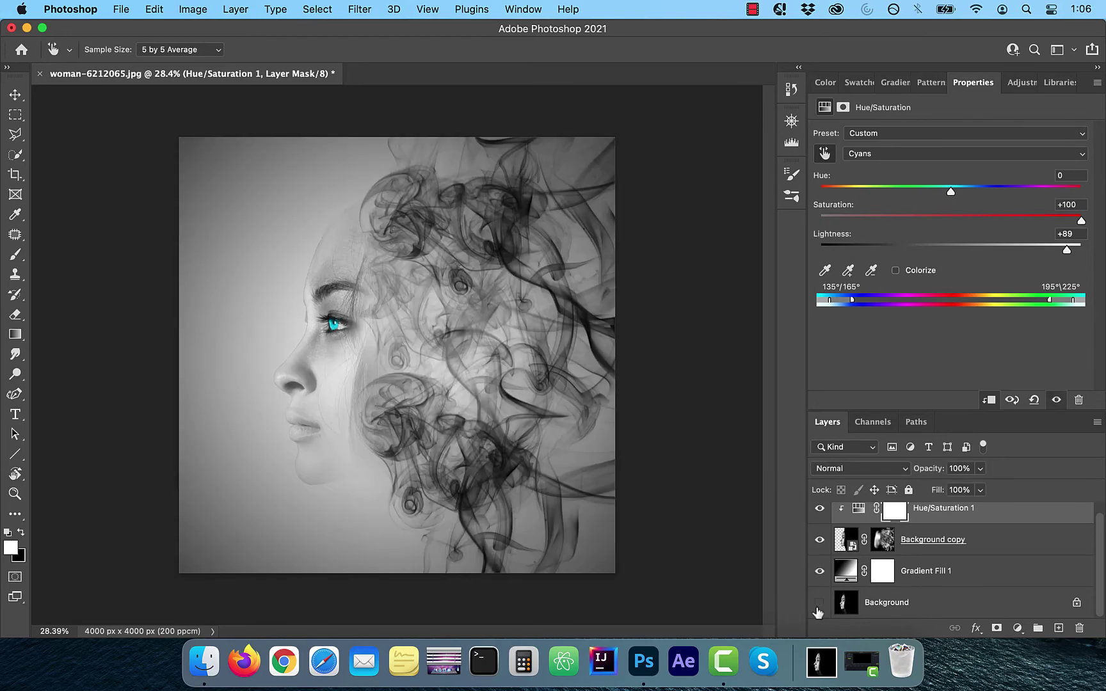